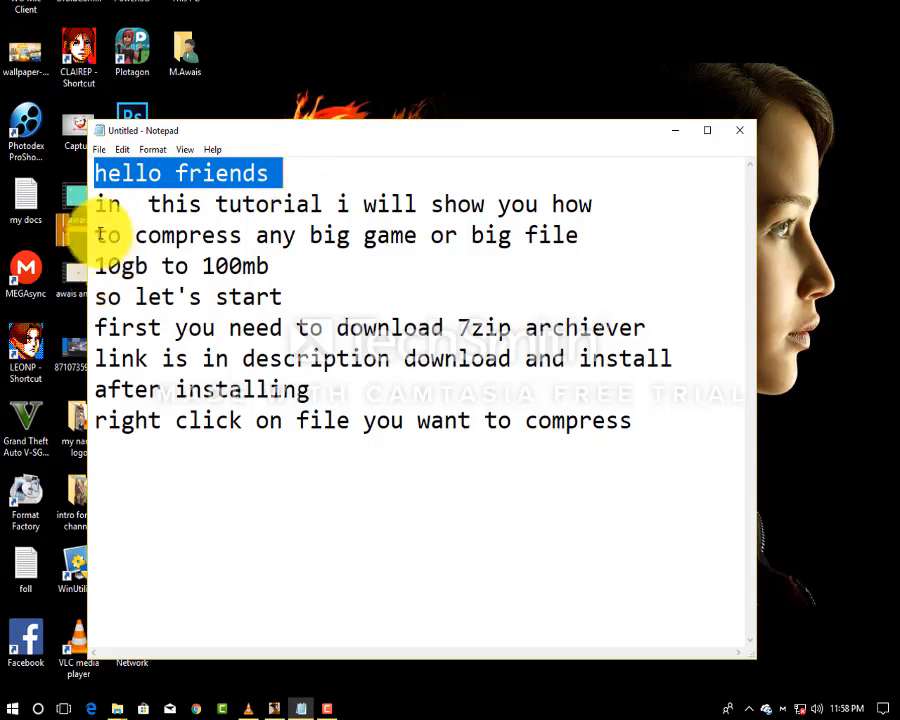
Highlight each Notepad intro line in turn, from the second line to the download-link line.
{"action": "left_click_drag", "start_coordinate": [94, 205], "coordinate": [595, 198]}
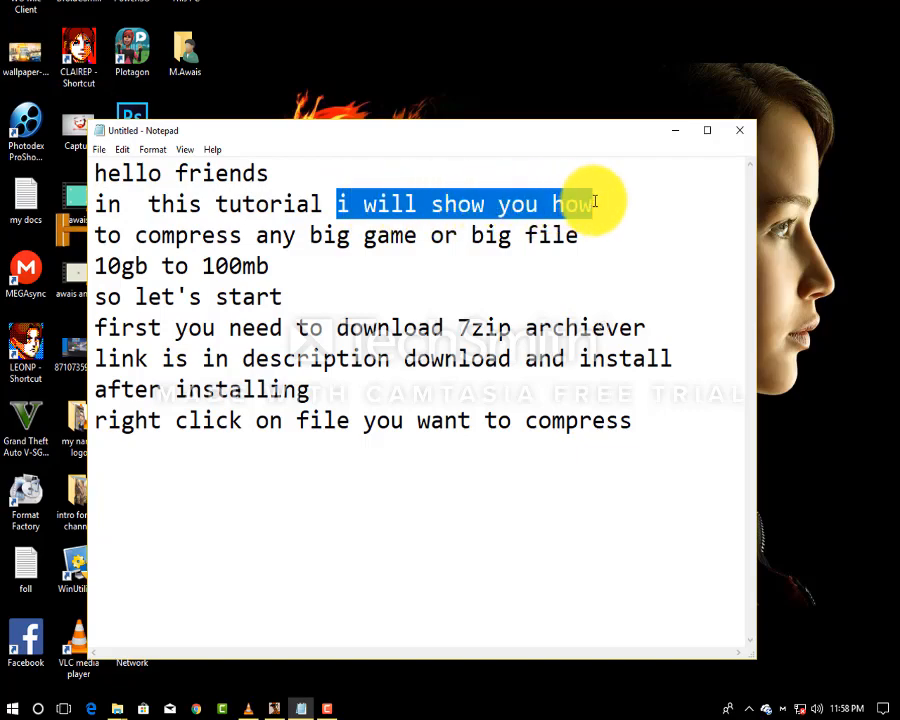
{"action": "left_click", "coordinate": [101, 235]}
{"action": "left_click_drag", "start_coordinate": [101, 235], "coordinate": [578, 236]}
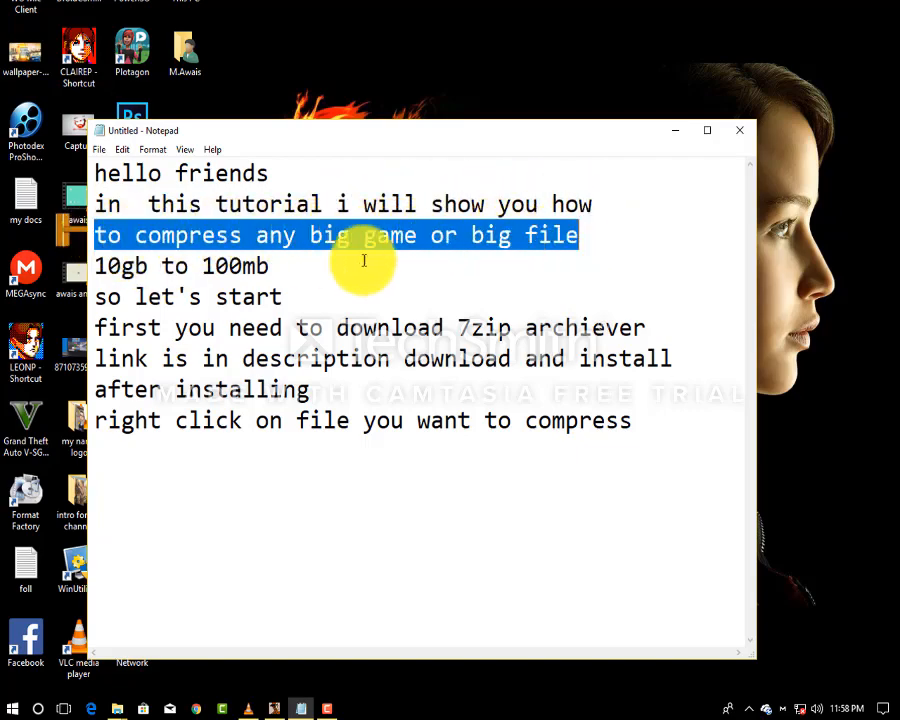
{"action": "left_click", "coordinate": [275, 268]}
{"action": "left_click_drag", "start_coordinate": [275, 268], "coordinate": [92, 266]}
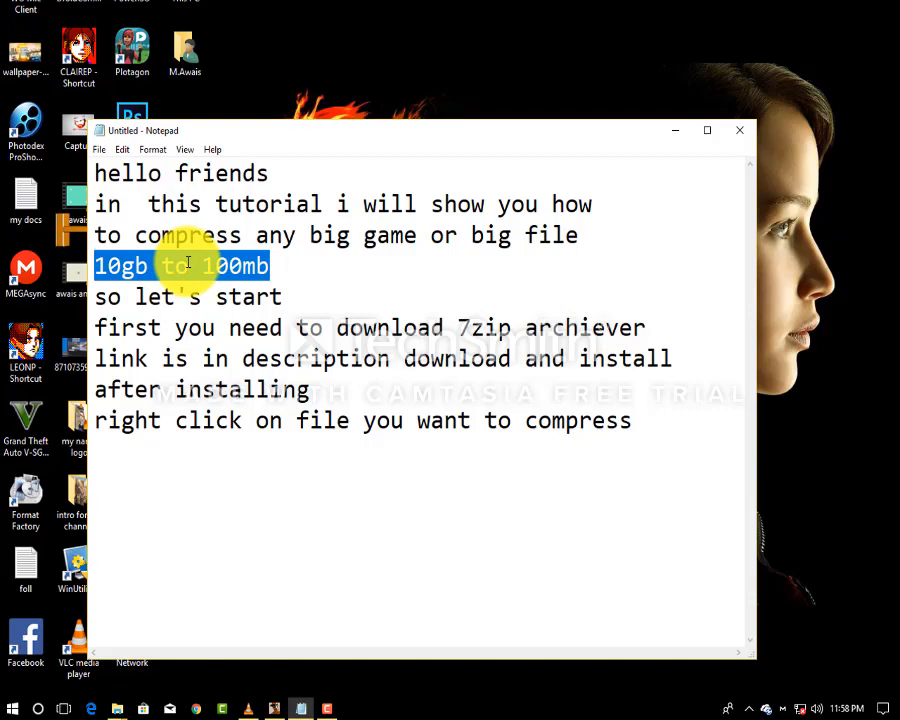
{"action": "left_click_drag", "start_coordinate": [283, 297], "coordinate": [649, 323]}
{"action": "left_click", "coordinate": [656, 326]}
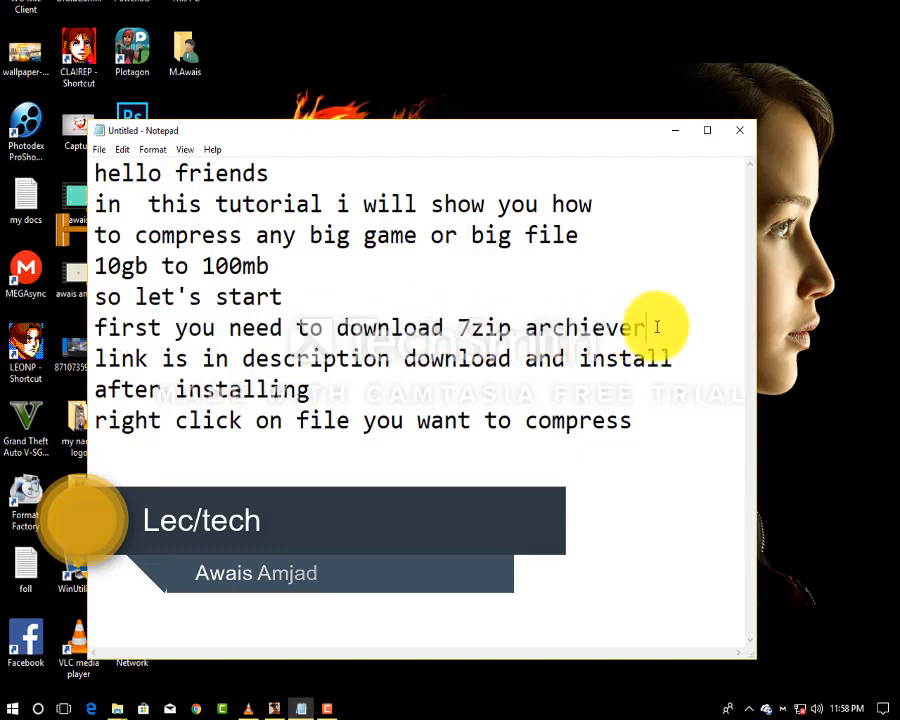
{"action": "left_click_drag", "start_coordinate": [95, 358], "coordinate": [672, 360]}
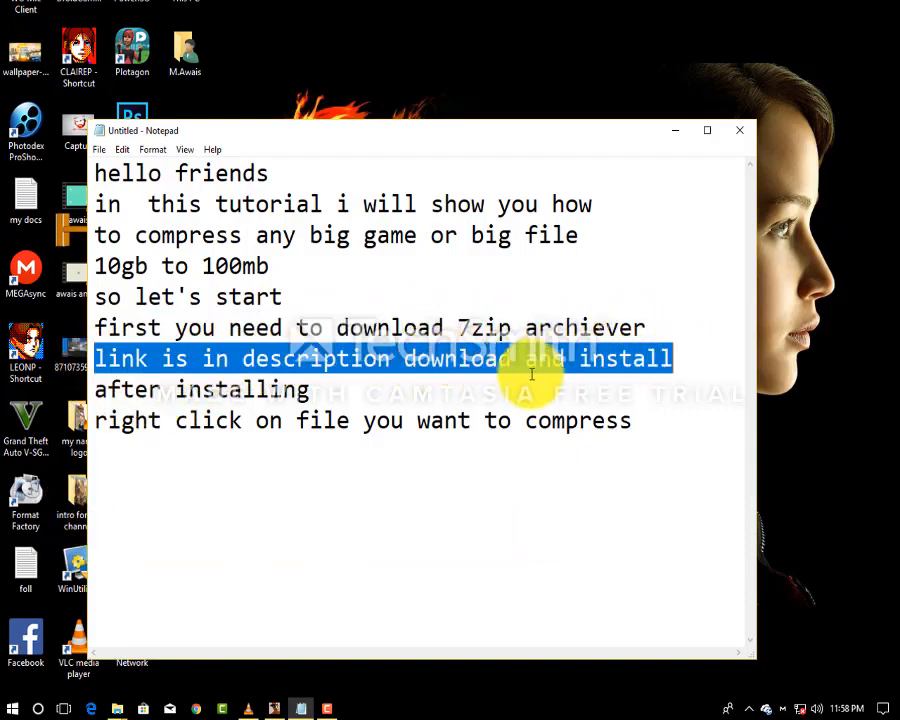
Minimize the notes and refresh the desktop twice.
{"action": "left_click", "coordinate": [673, 131]}
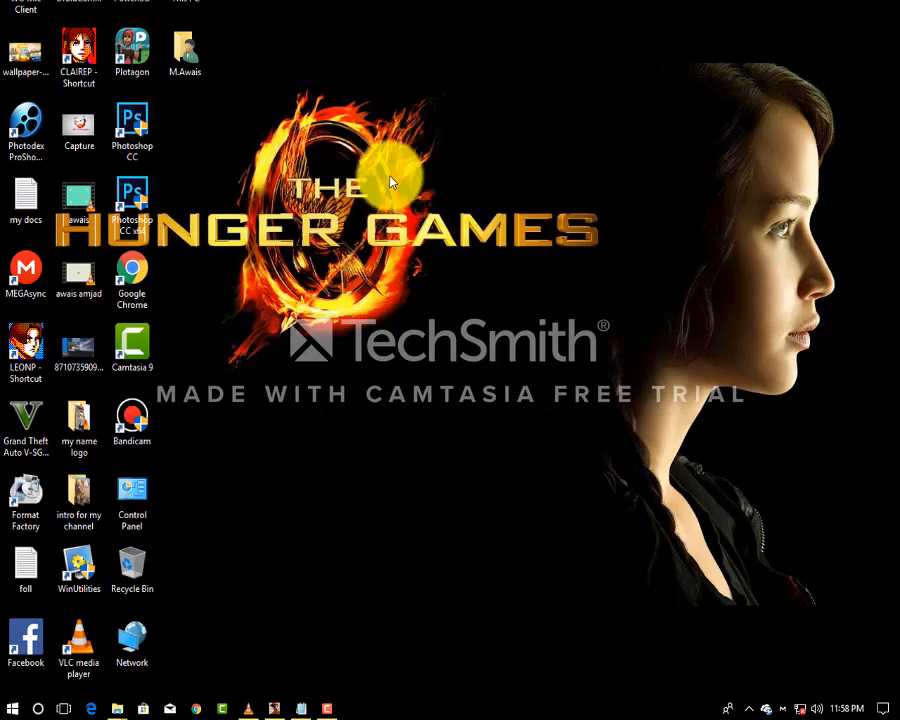
{"action": "right_click", "coordinate": [391, 177]}
{"action": "left_click", "coordinate": [406, 218]}
{"action": "right_click", "coordinate": [364, 184]}
{"action": "left_click", "coordinate": [384, 228]}
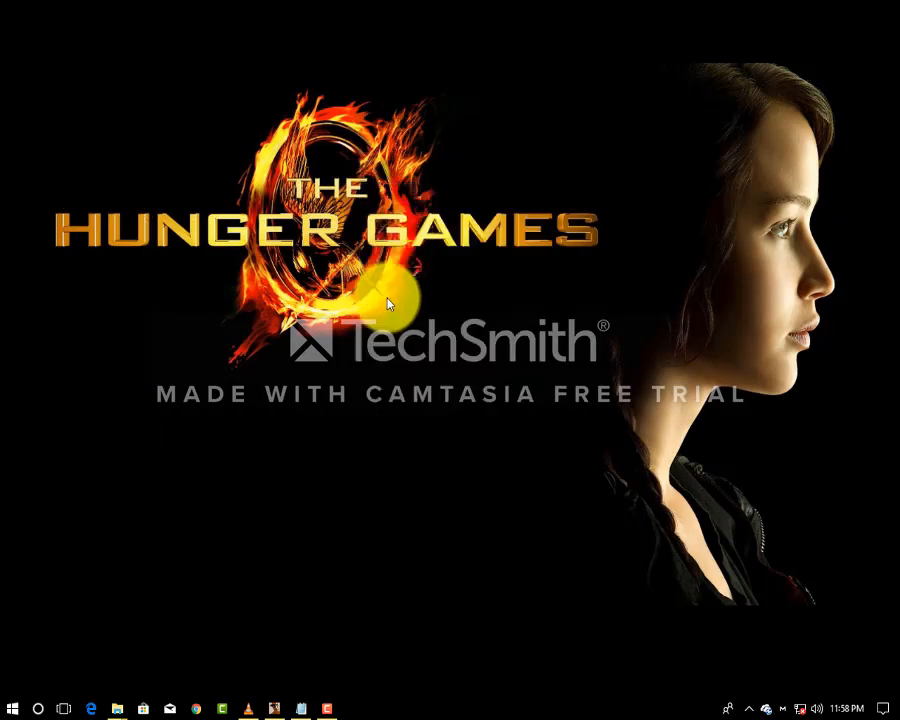
Restore the notes, highlight the after-install and right-click lines, and place the caret after the last line.
{"action": "left_click", "coordinate": [301, 708]}
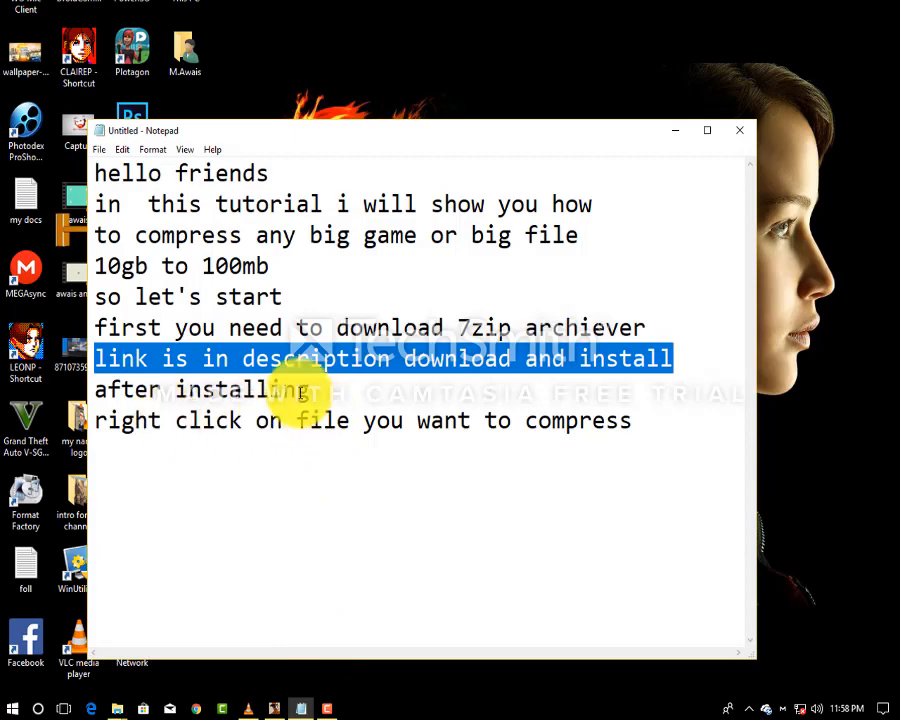
{"action": "left_click_drag", "start_coordinate": [321, 390], "coordinate": [76, 388]}
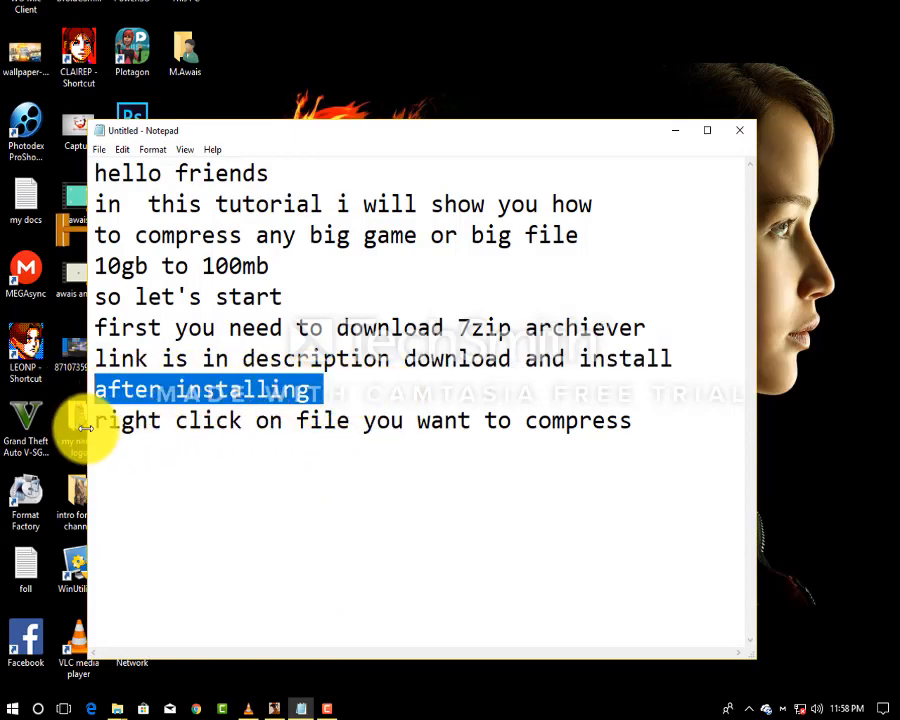
{"action": "left_click_drag", "start_coordinate": [94, 425], "coordinate": [653, 408]}
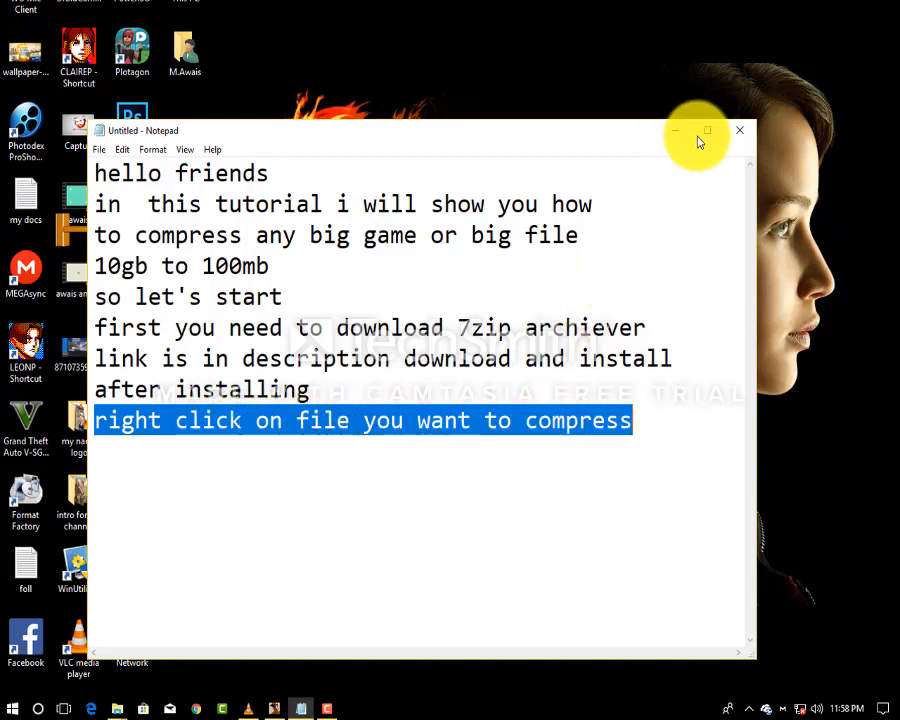
{"action": "left_click", "coordinate": [659, 406]}
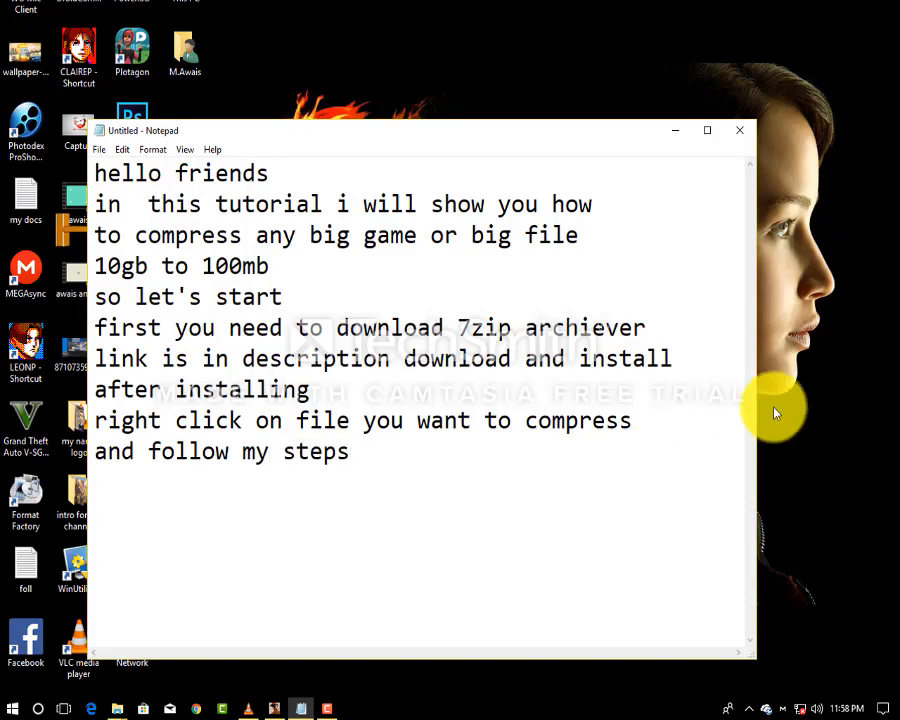
Minimize Notepad and refresh the desktop.
{"action": "left_click", "coordinate": [676, 131]}
{"action": "right_click", "coordinate": [516, 186]}
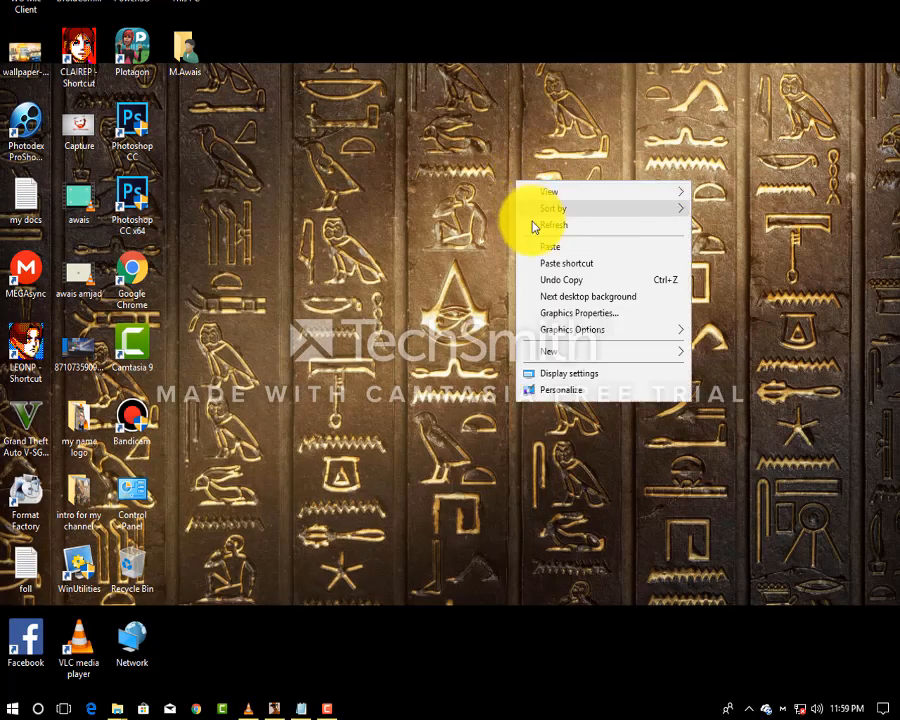
{"action": "left_click", "coordinate": [530, 221]}
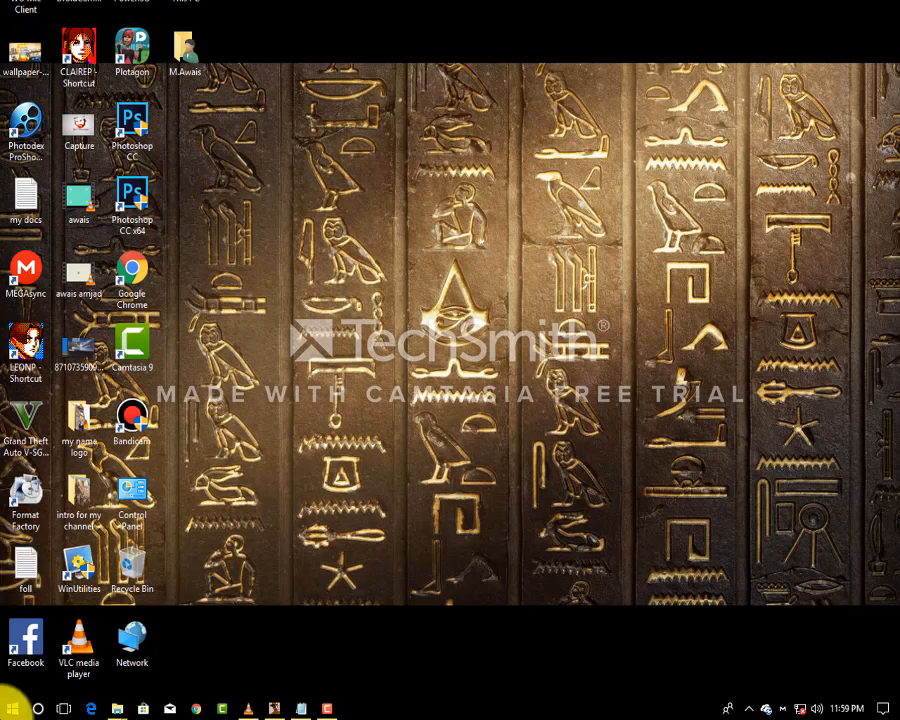
Expand the Start menu's 7-Zip folder to view File Manager and Help, then close it and refresh the desktop.
{"action": "left_click", "coordinate": [13, 702]}
{"action": "scroll", "coordinate": [90, 328], "scroll_direction": "down", "scroll_amount": 3}
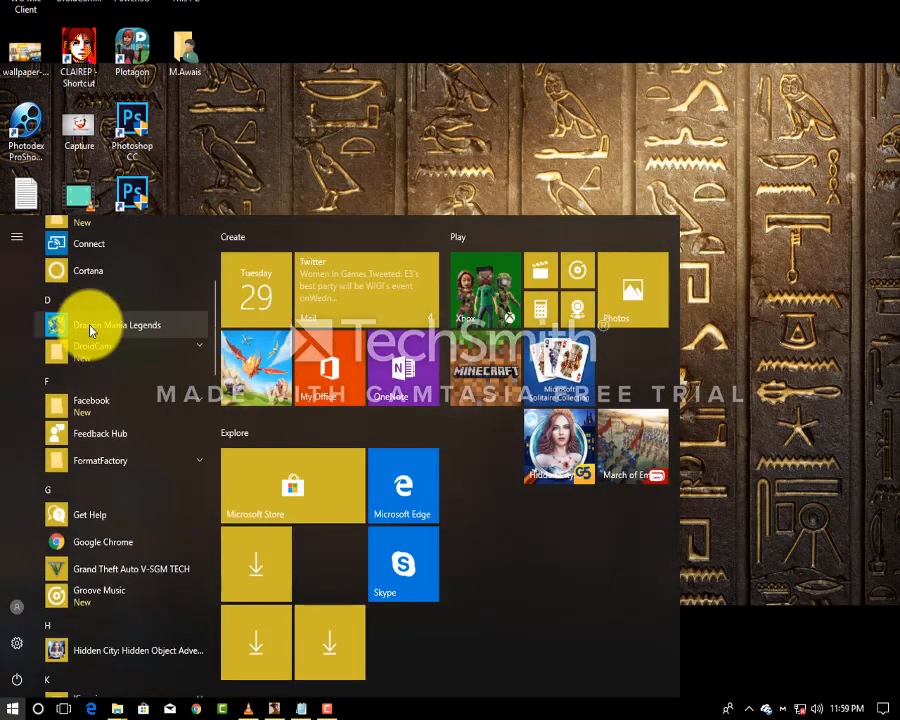
{"action": "scroll", "coordinate": [90, 328], "scroll_direction": "up", "scroll_amount": 5}
{"action": "left_click", "coordinate": [182, 262]}
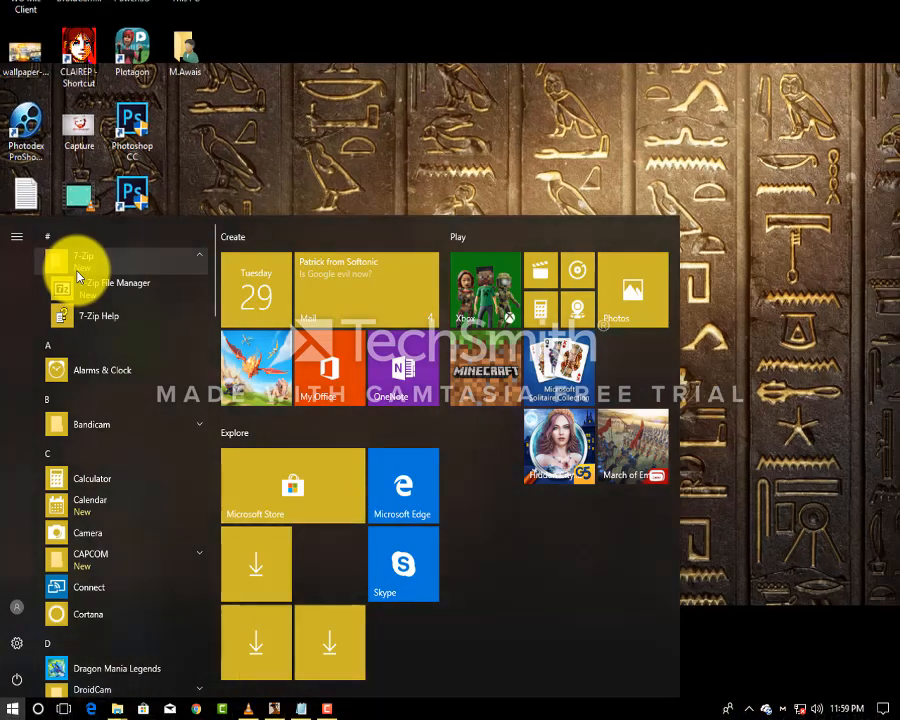
{"action": "left_click", "coordinate": [12, 706]}
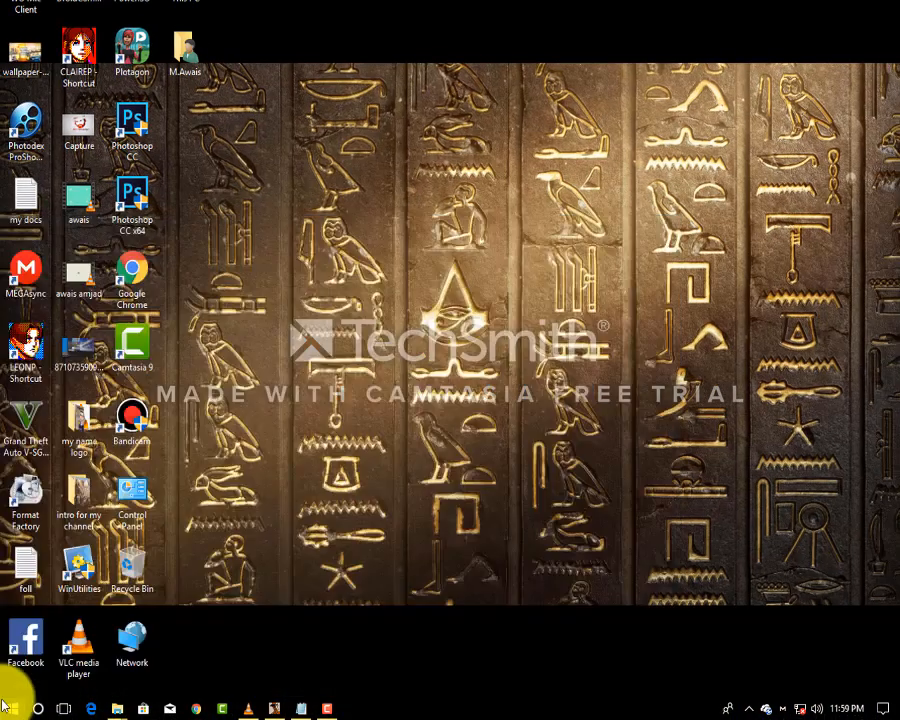
{"action": "right_click", "coordinate": [377, 189]}
{"action": "left_click", "coordinate": [422, 242]}
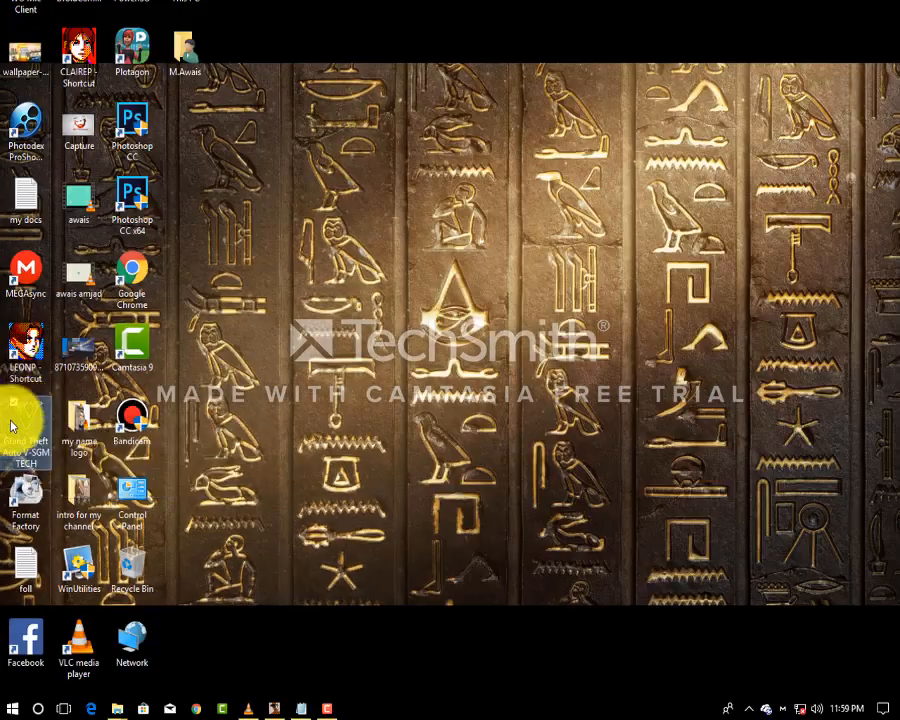
{"action": "right_click", "coordinate": [28, 418]}
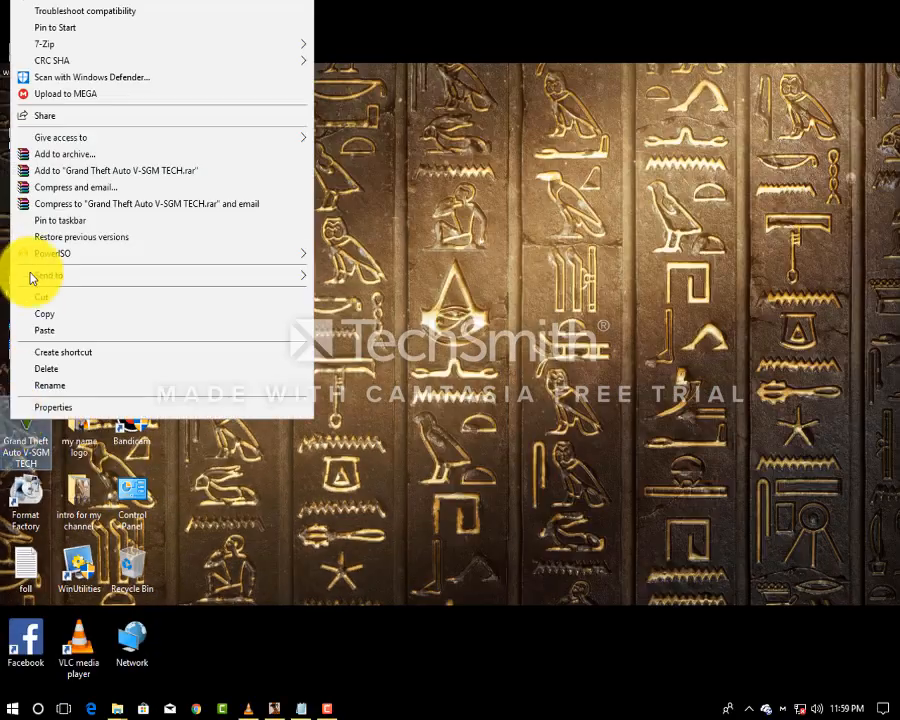
{"action": "mouse_move", "coordinate": [74, 52]}
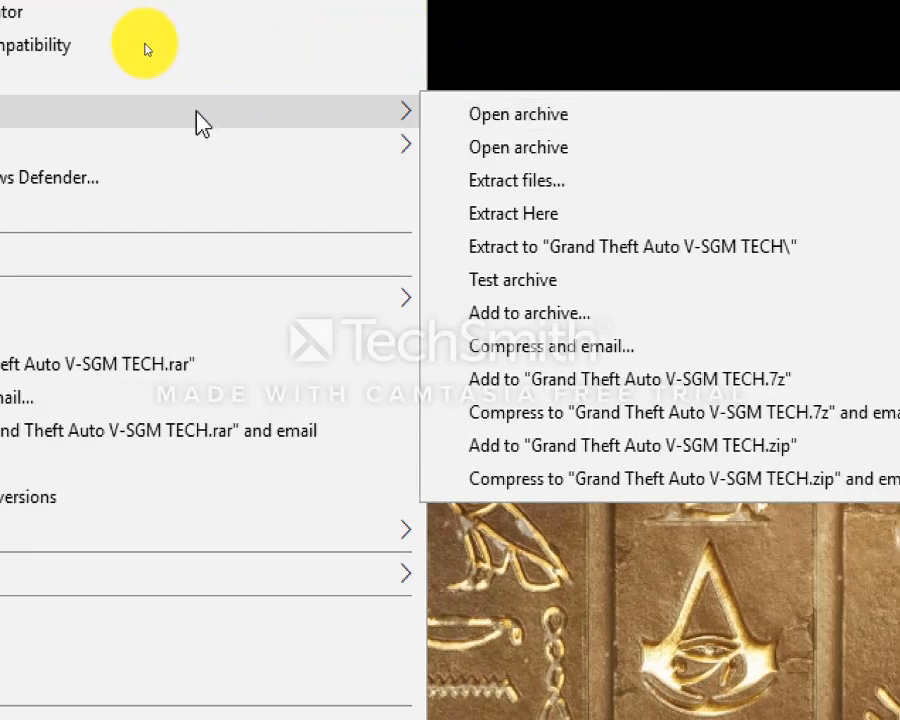
{"action": "left_click", "coordinate": [639, 114]}
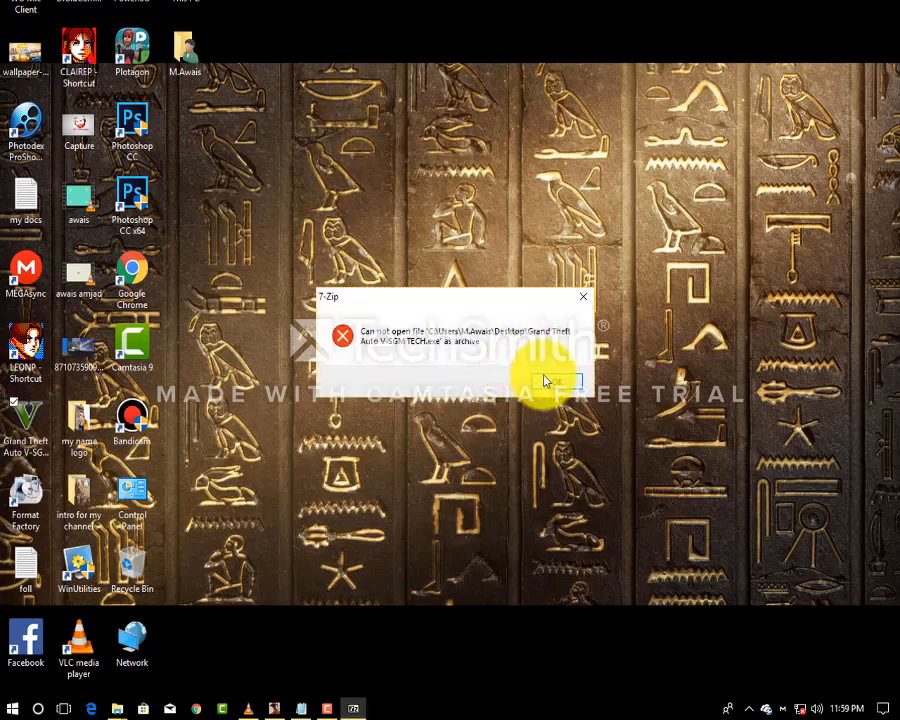
{"action": "left_click", "coordinate": [547, 381]}
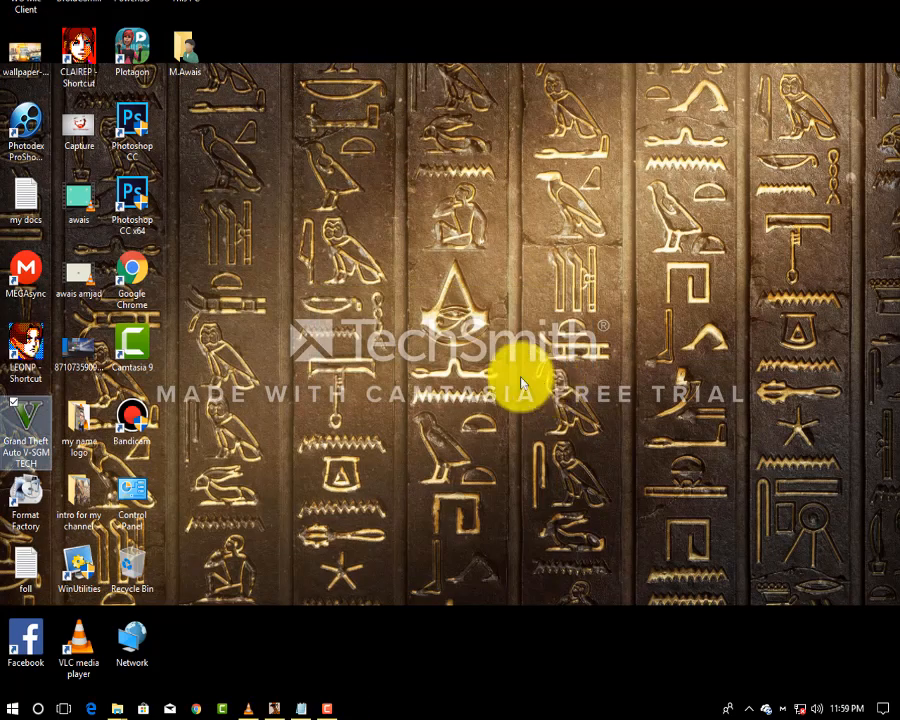
Re-sort the desktop icons from the desktop context menu.
{"action": "right_click", "coordinate": [272, 163]}
{"action": "mouse_move", "coordinate": [373, 190]}
{"action": "left_click", "coordinate": [463, 193]}
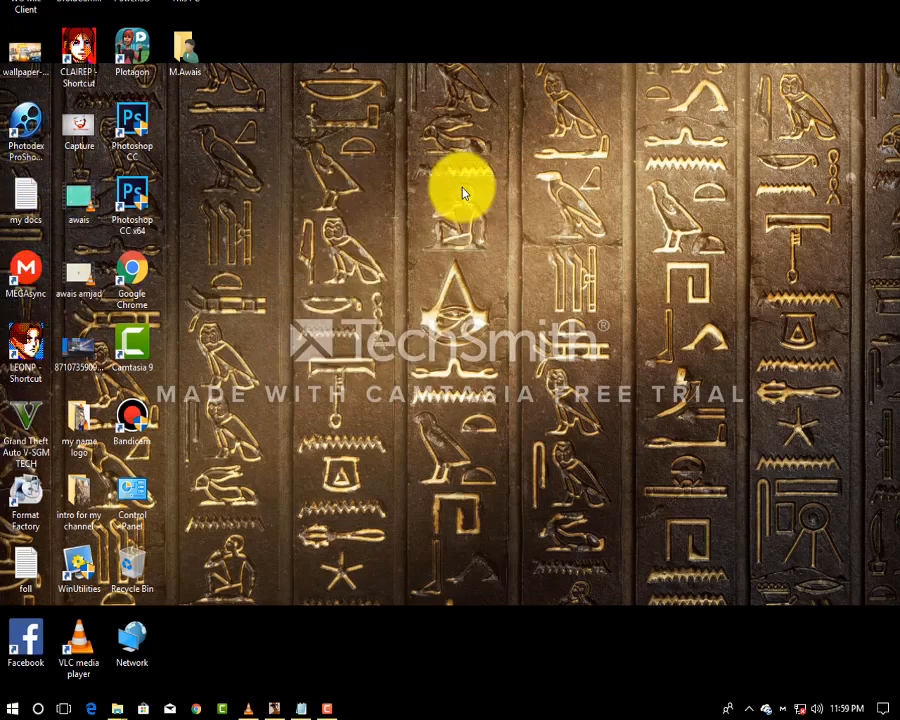
On Local Disk (E:), choose 7-Zip's Add to archive for the school data folder.
{"action": "double_click", "coordinate": [22, 42]}
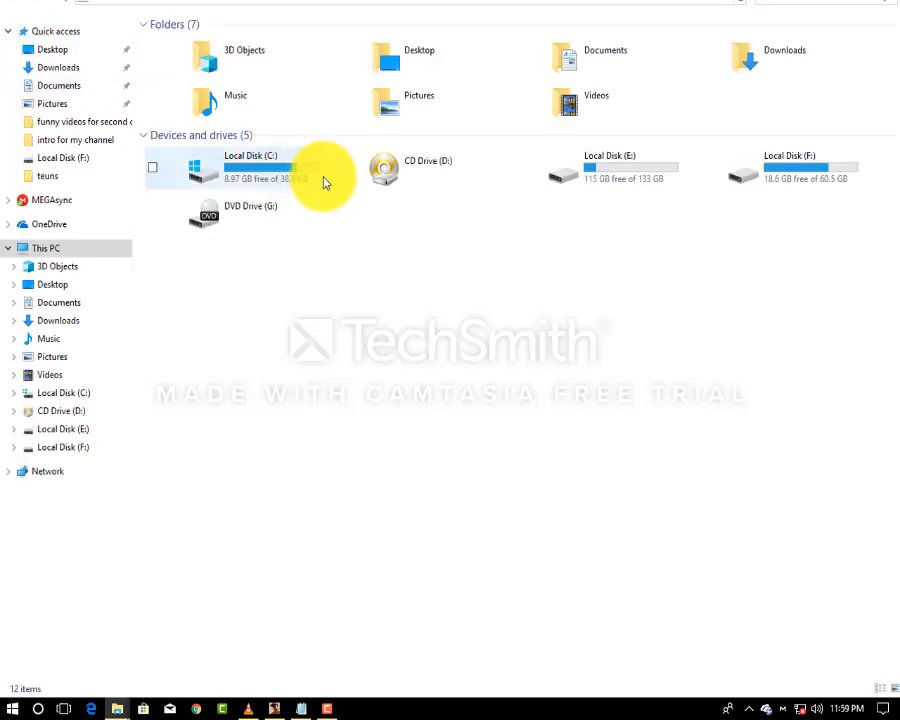
{"action": "double_click", "coordinate": [630, 178]}
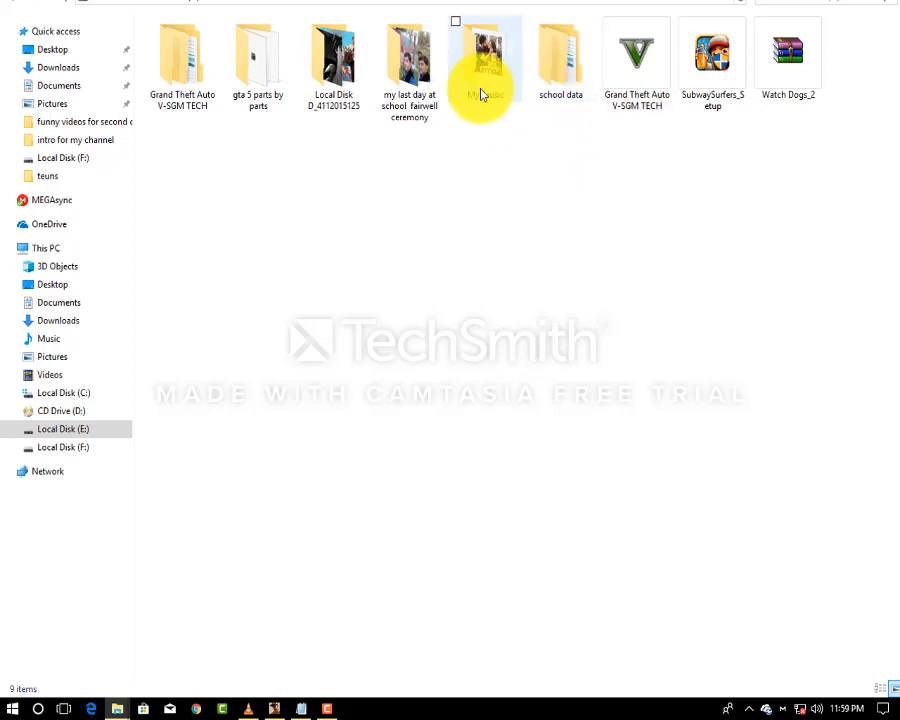
{"action": "right_click", "coordinate": [549, 57]}
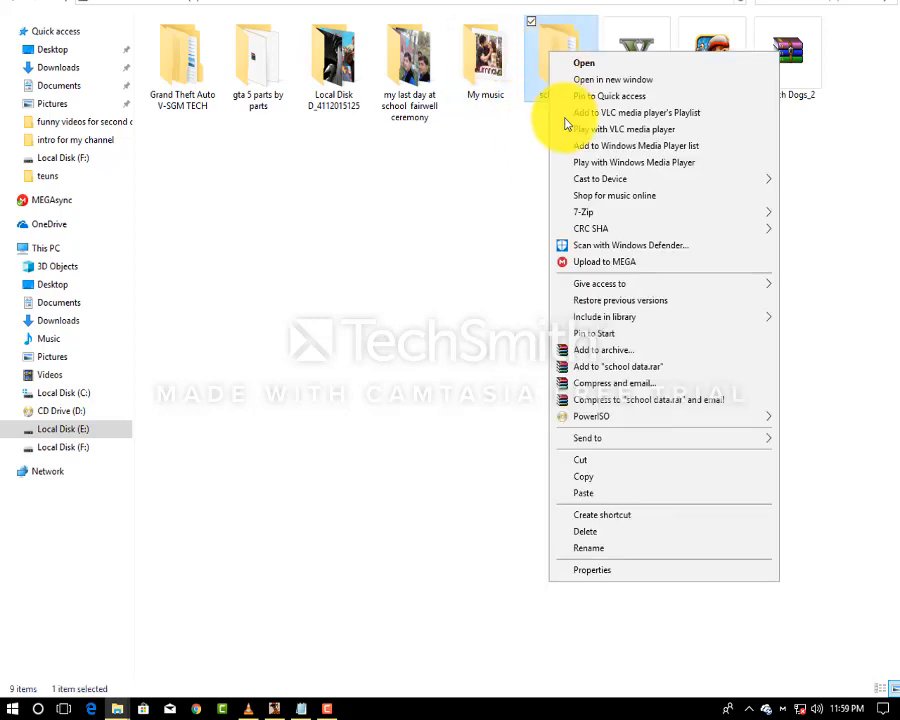
{"action": "mouse_move", "coordinate": [598, 214]}
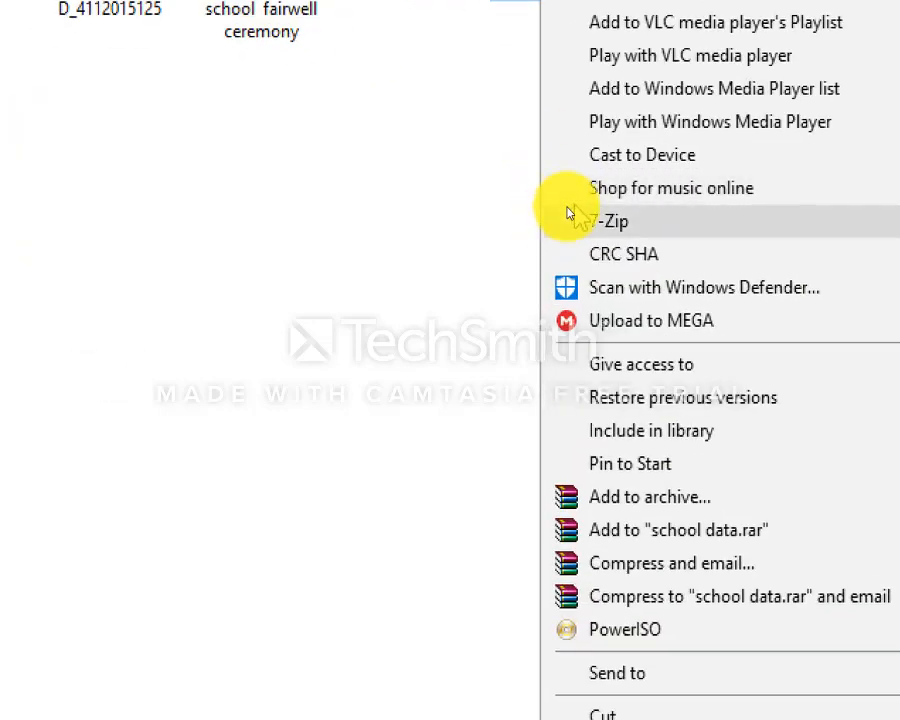
{"action": "mouse_move", "coordinate": [576, 220]}
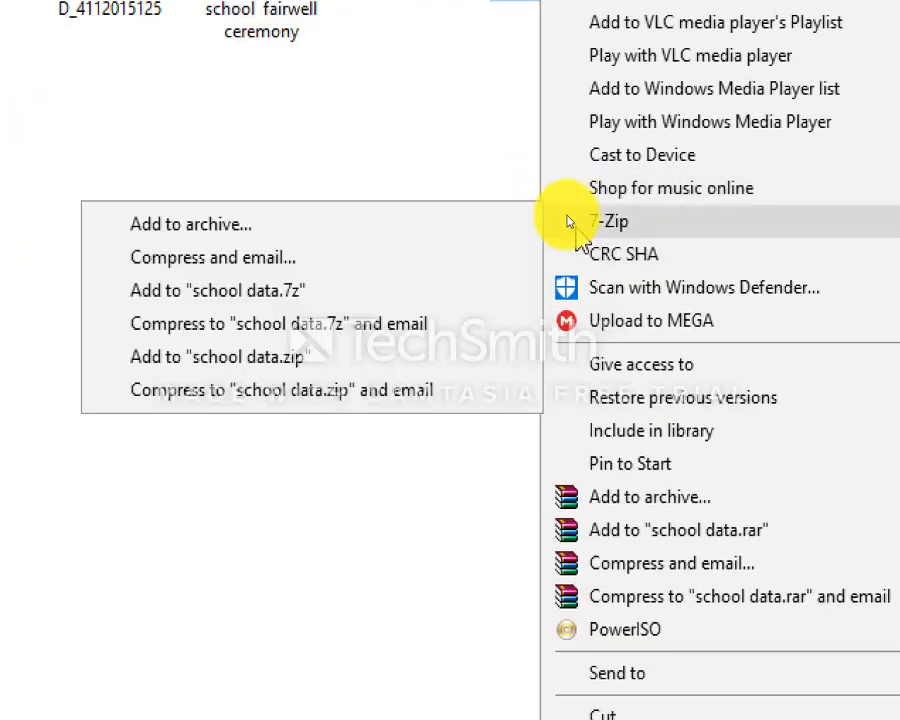
{"action": "left_click", "coordinate": [358, 222]}
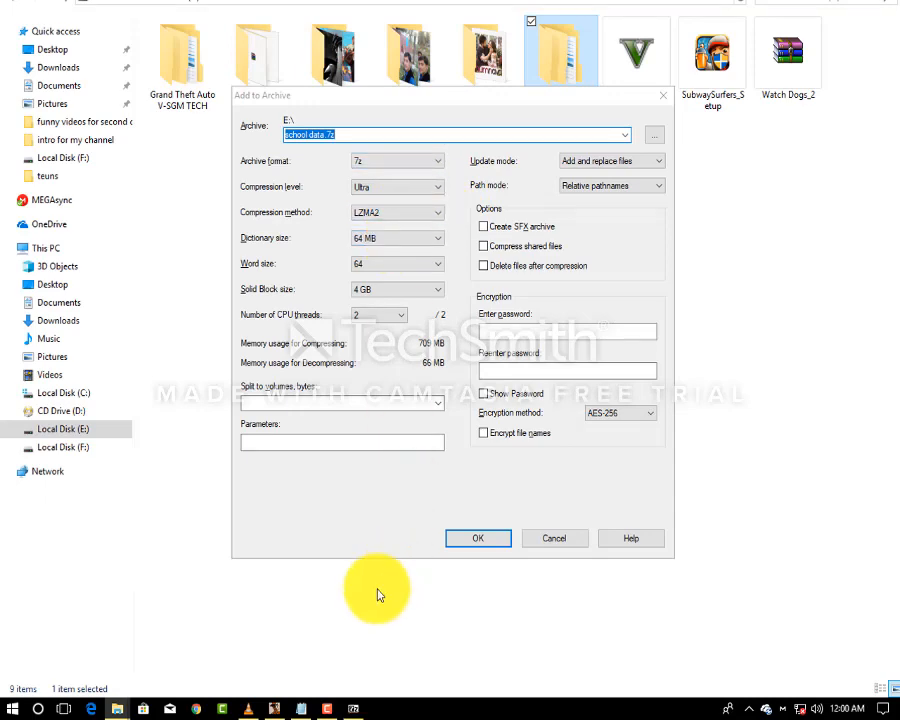
Bring the Notepad tutorial notes in front of the Add to Archive dialog.
{"action": "left_click", "coordinate": [301, 708]}
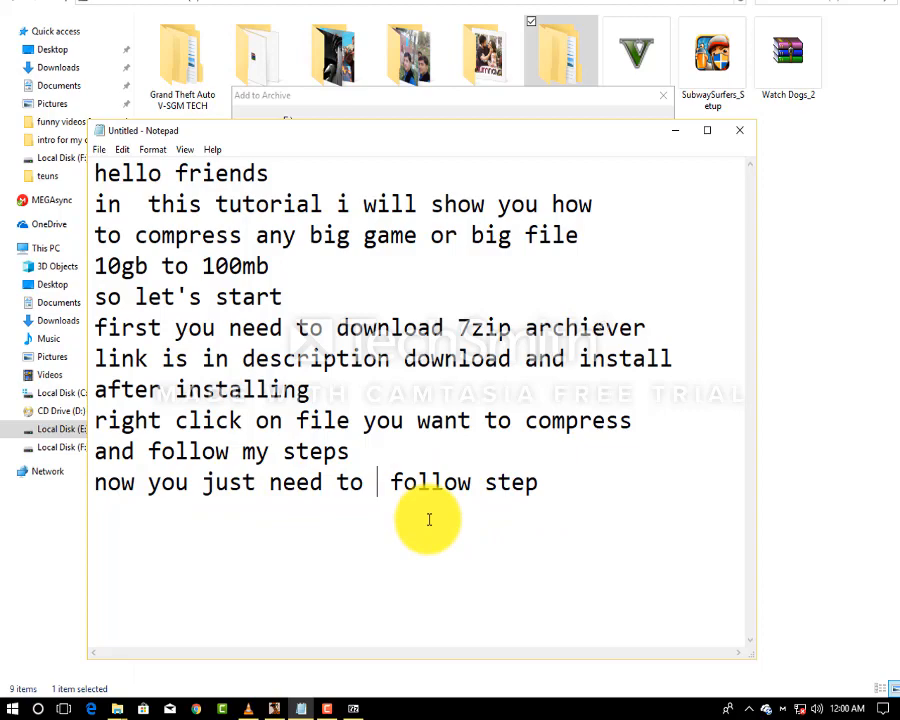
Remove the extra space, continue the last note line, then minimize Notepad to reveal the archive dialog.
{"action": "key", "text": "BackSpace"}
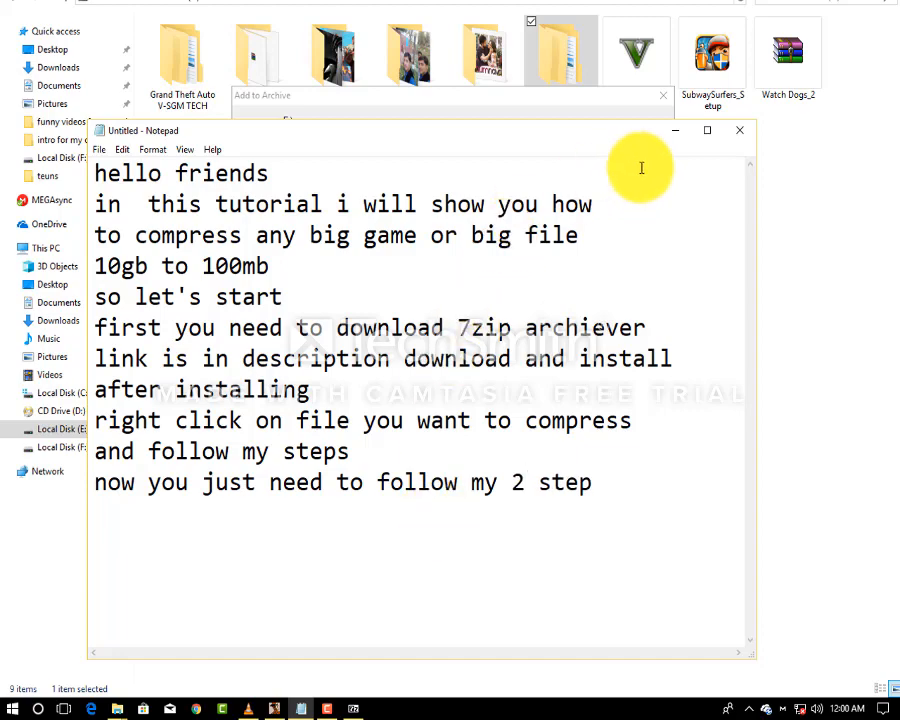
{"action": "left_click", "coordinate": [603, 485]}
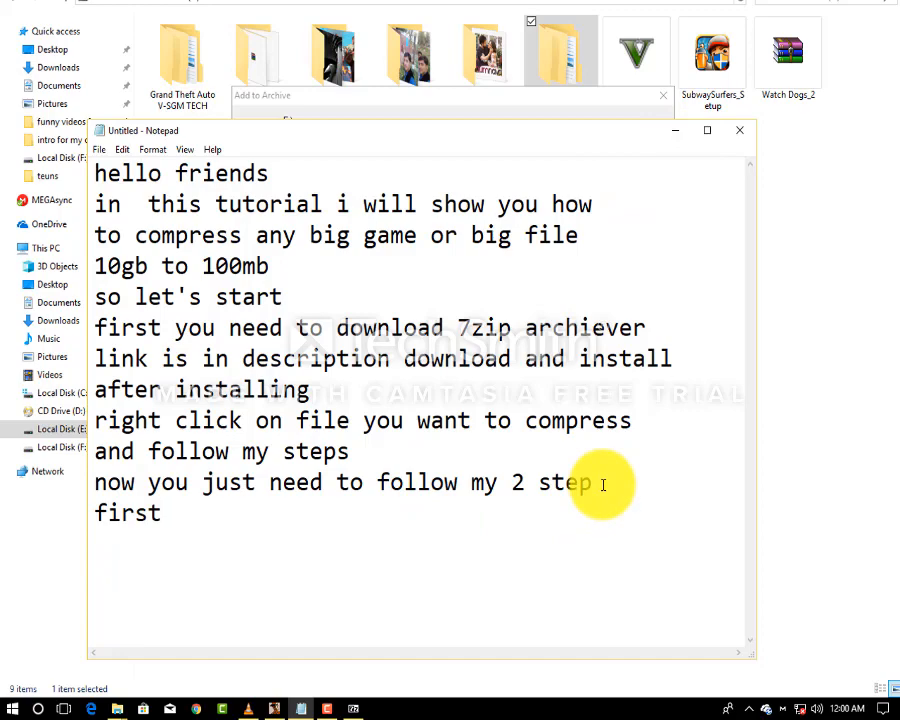
{"action": "left_click", "coordinate": [675, 130]}
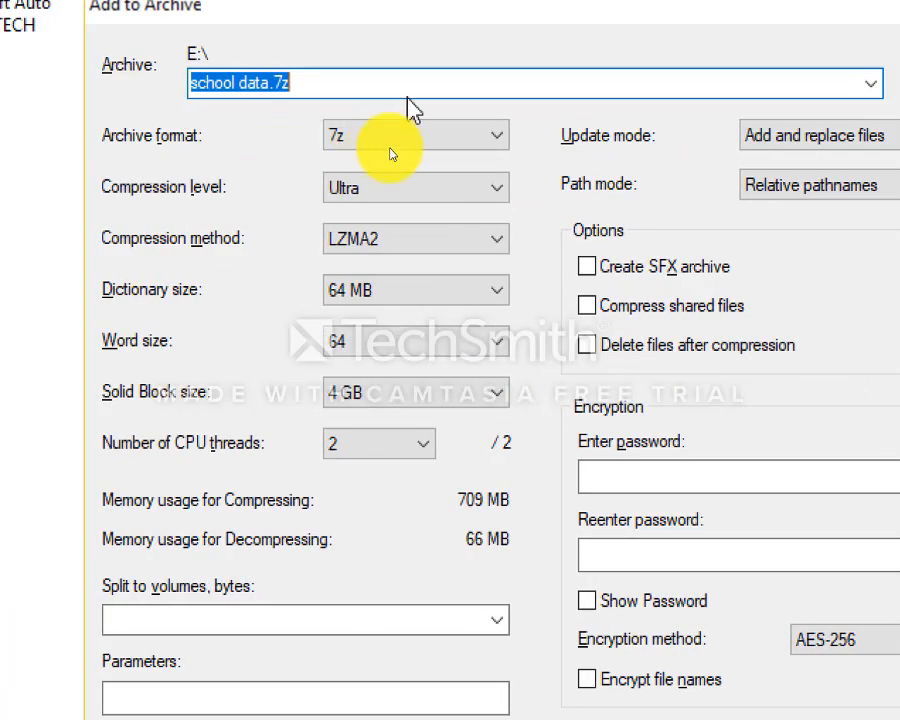
Keep the 7z format, set compression level to Normal, then start a new line in the notes.
{"action": "left_click", "coordinate": [272, 140]}
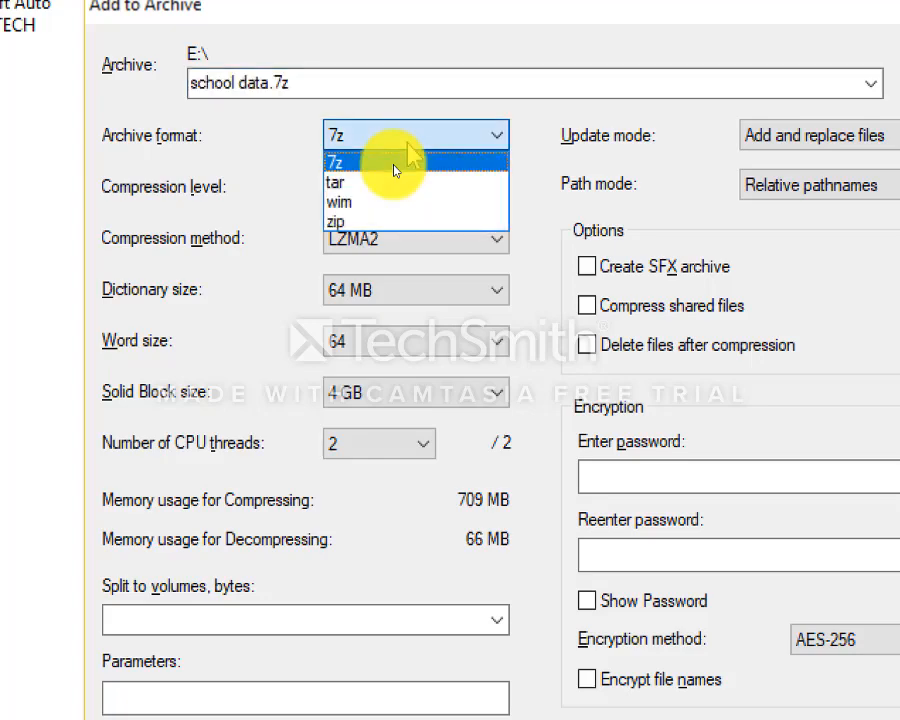
{"action": "left_click", "coordinate": [394, 164]}
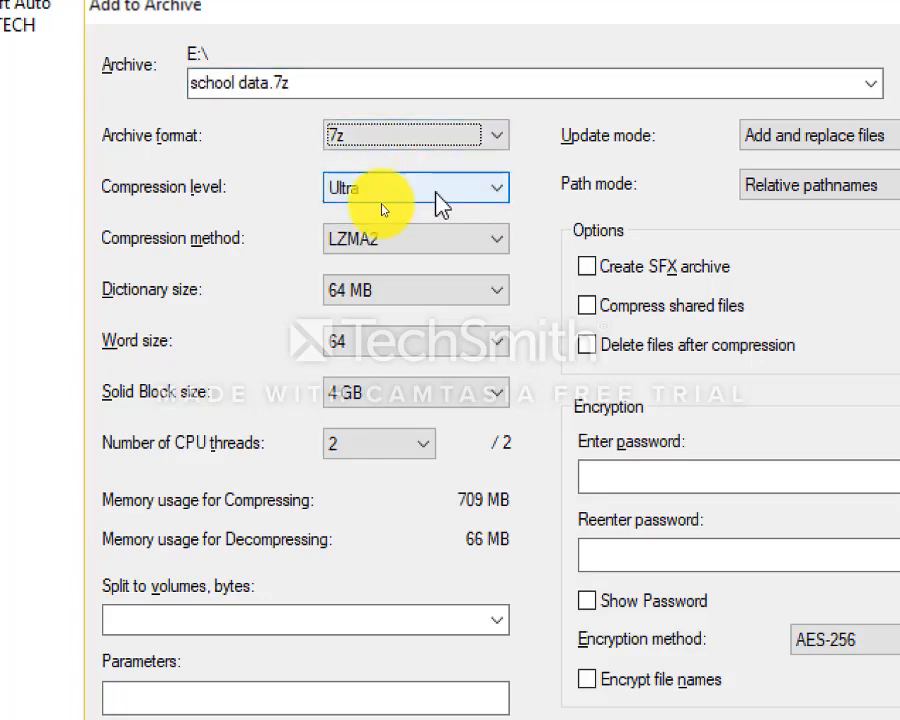
{"action": "left_click", "coordinate": [404, 190]}
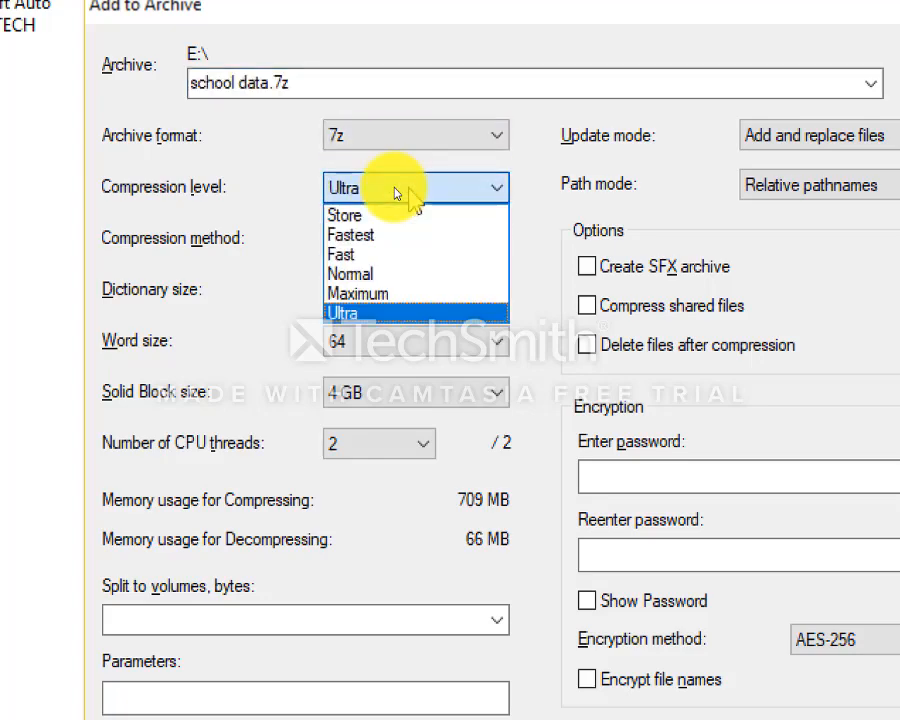
{"action": "left_click", "coordinate": [349, 276]}
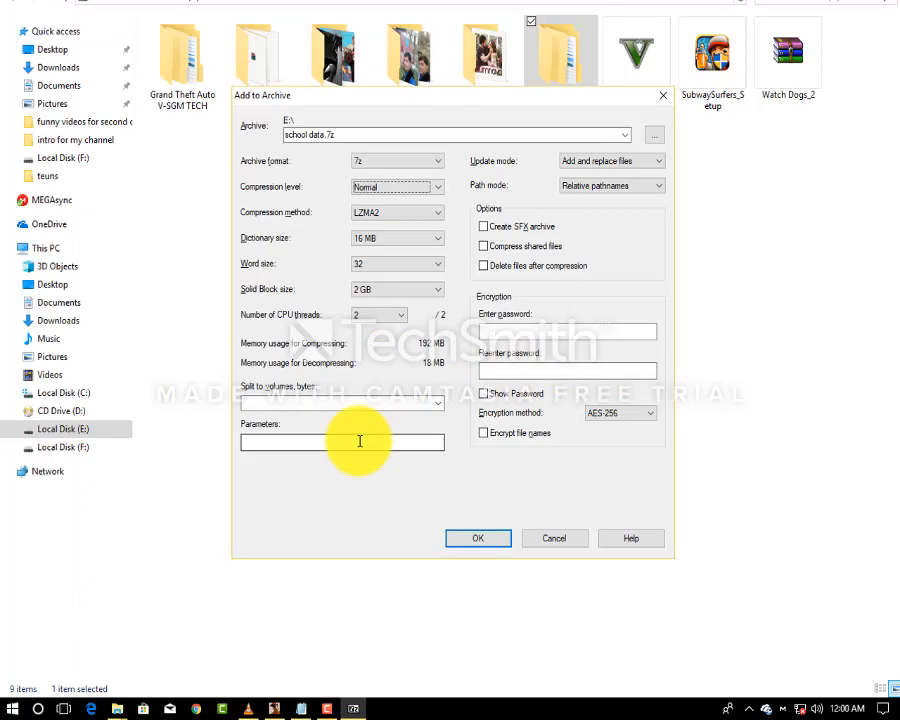
{"action": "left_click", "coordinate": [301, 707]}
{"action": "key", "text": "Return"}
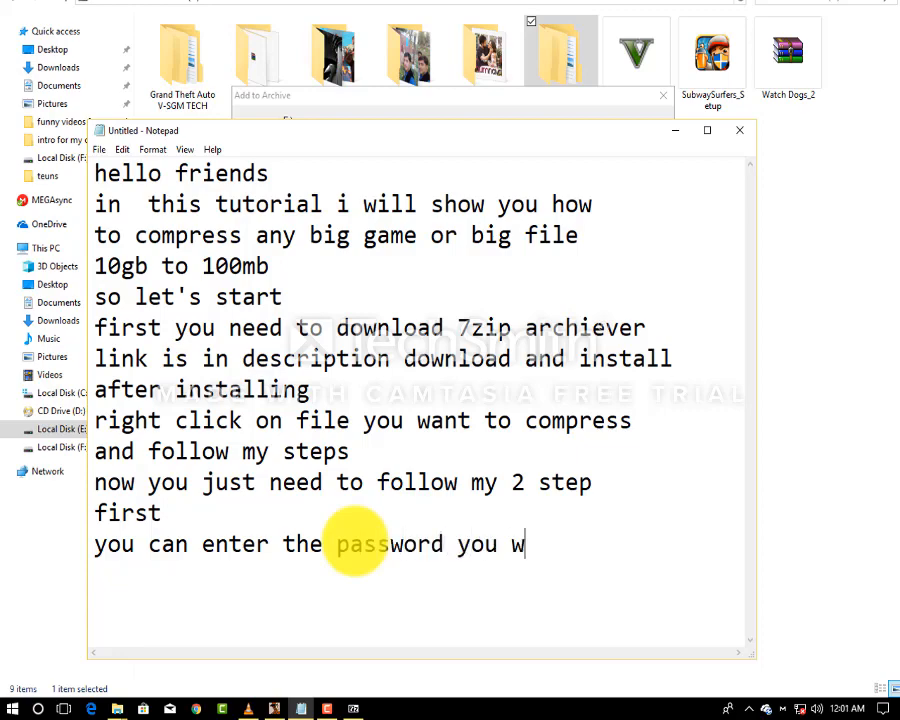
Minimize Notepad after the password note to return to the Add to Archive dialog.
{"action": "left_click", "coordinate": [675, 130]}
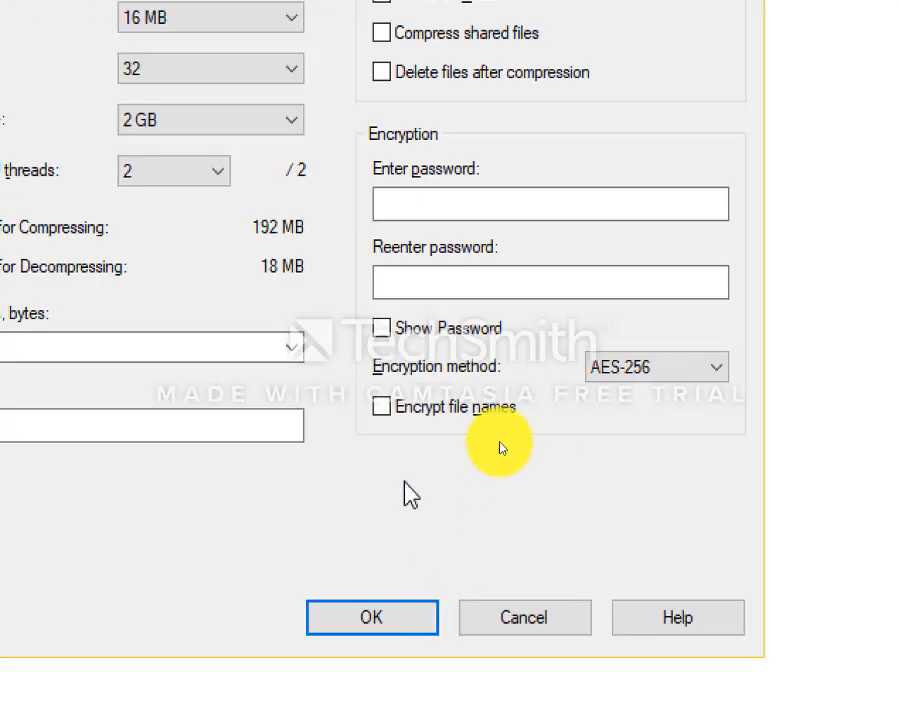
Enter a visible archive password, note 'then hit OK' in Notepad, and confirm to start compressing.
{"action": "left_click", "coordinate": [466, 207]}
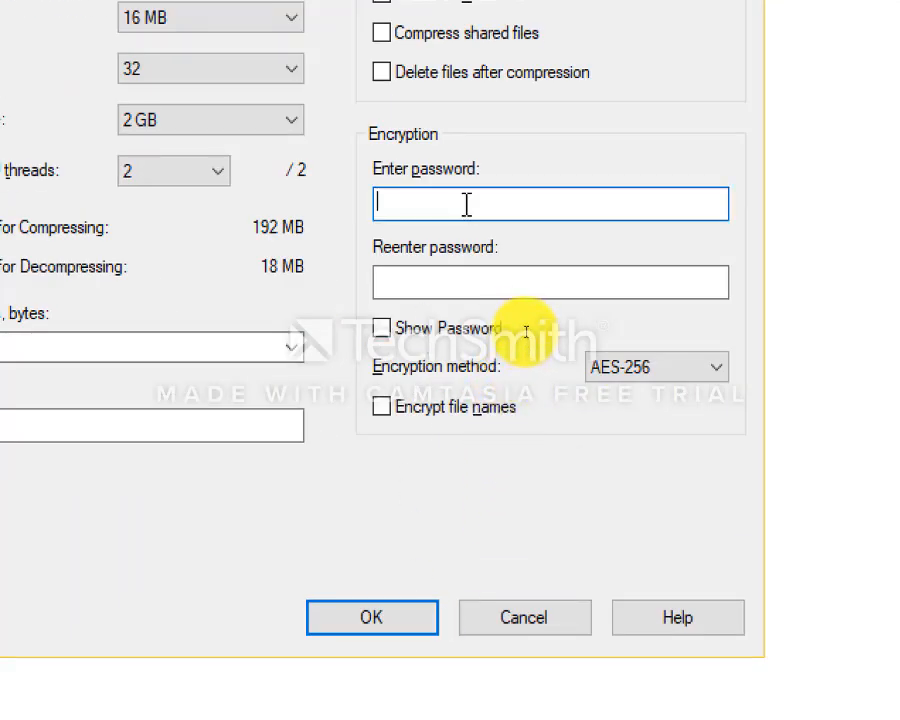
{"action": "left_click", "coordinate": [383, 331]}
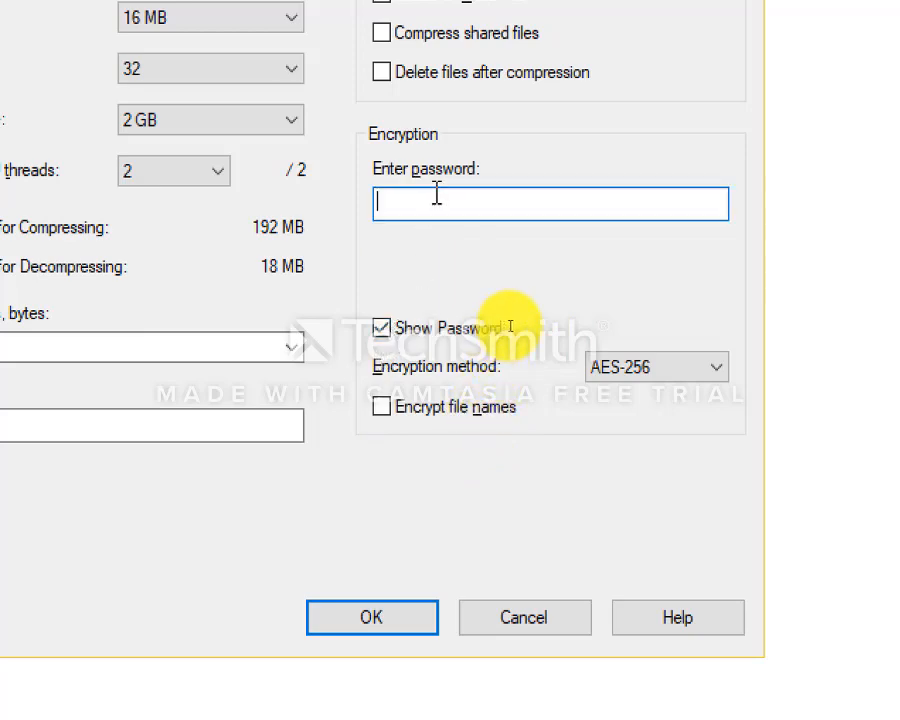
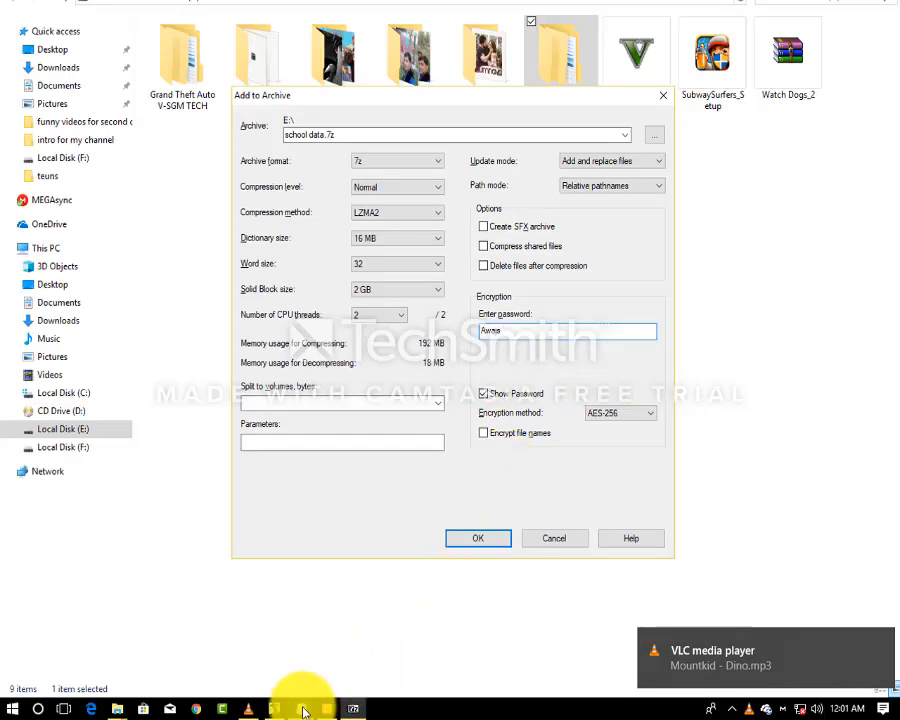
{"action": "left_click", "coordinate": [301, 708]}
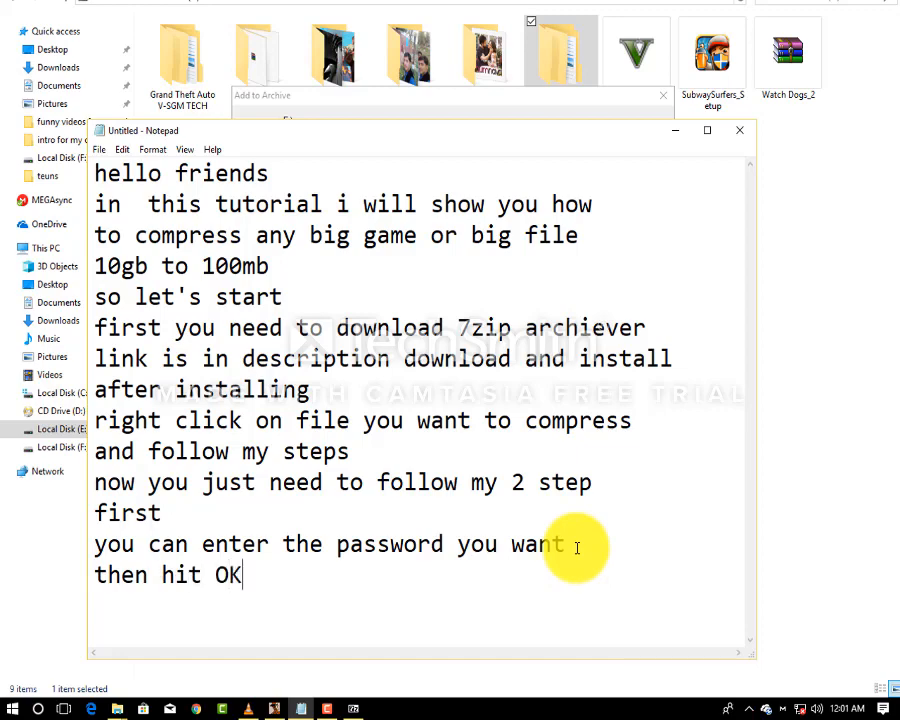
{"action": "left_click", "coordinate": [675, 131]}
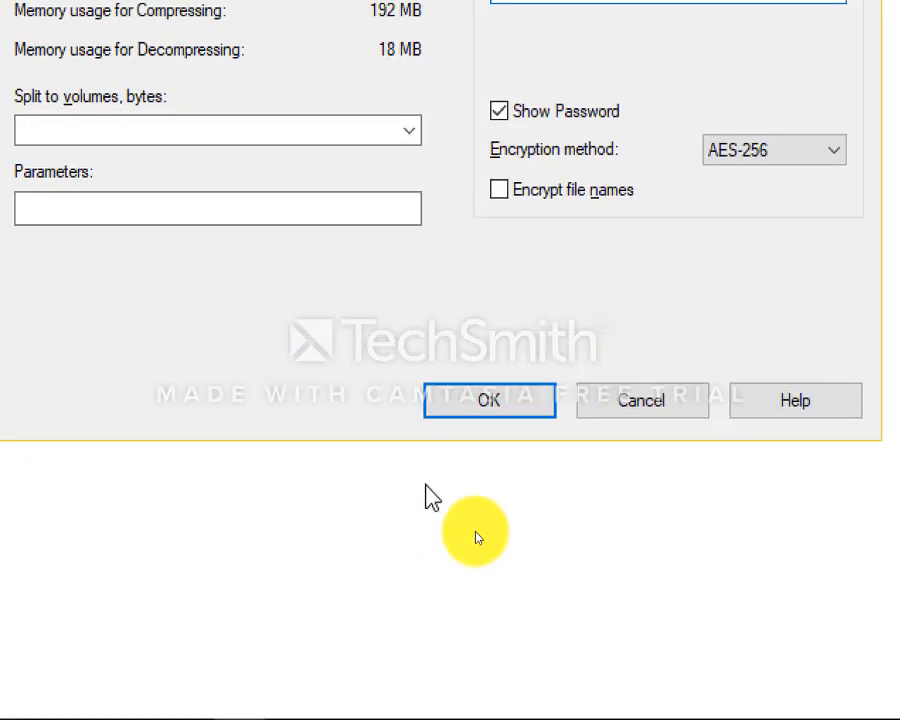
{"action": "left_click", "coordinate": [478, 538]}
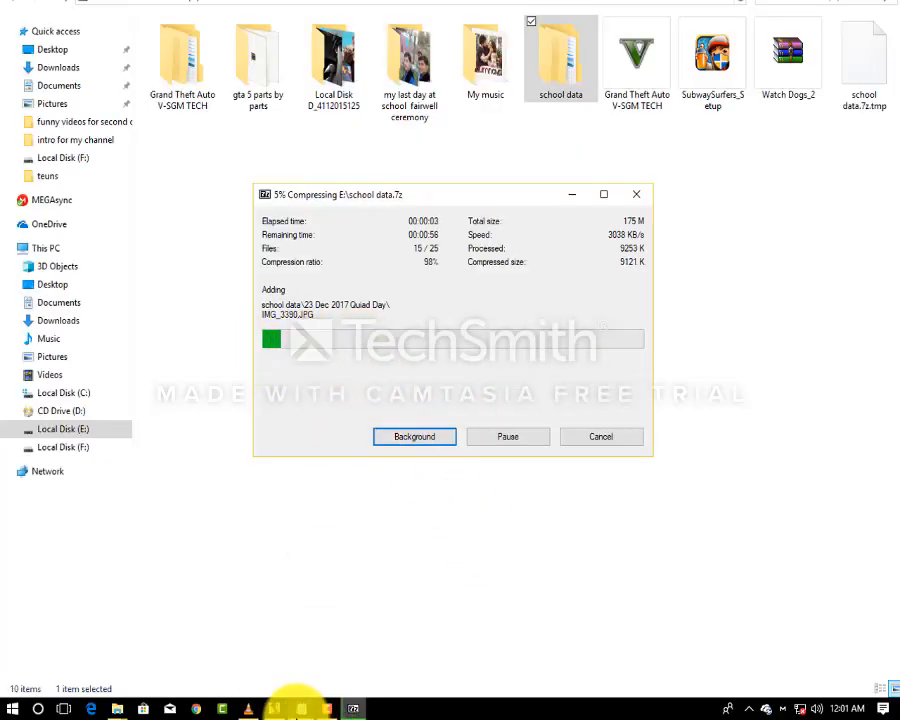
Add the lines 'this will start automatically' and 'now you need patience' to the notes.
{"action": "left_click", "coordinate": [301, 708]}
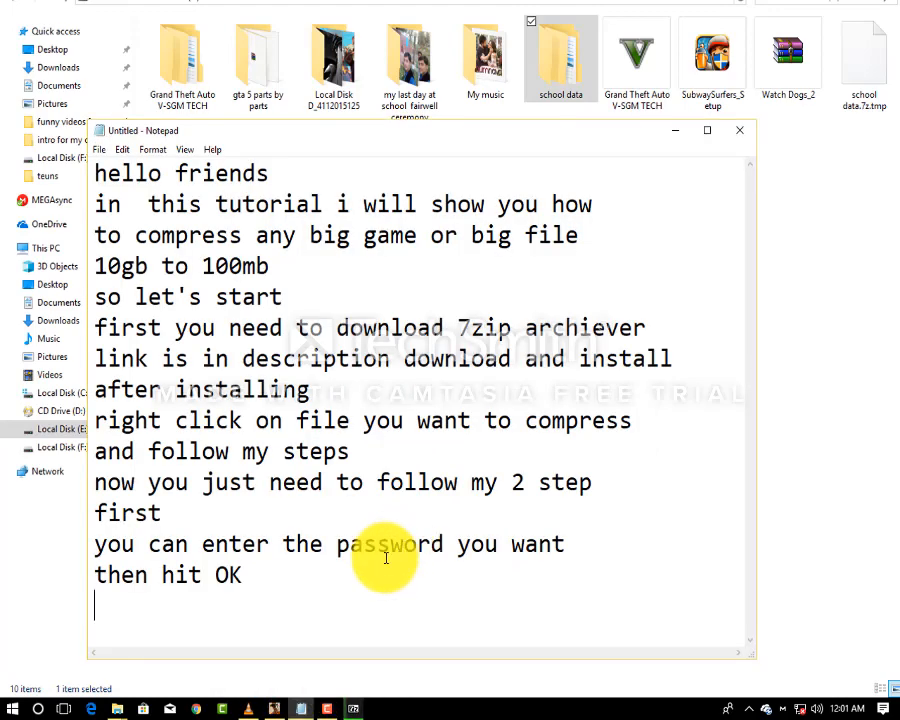
{"action": "type", "text": "this"}
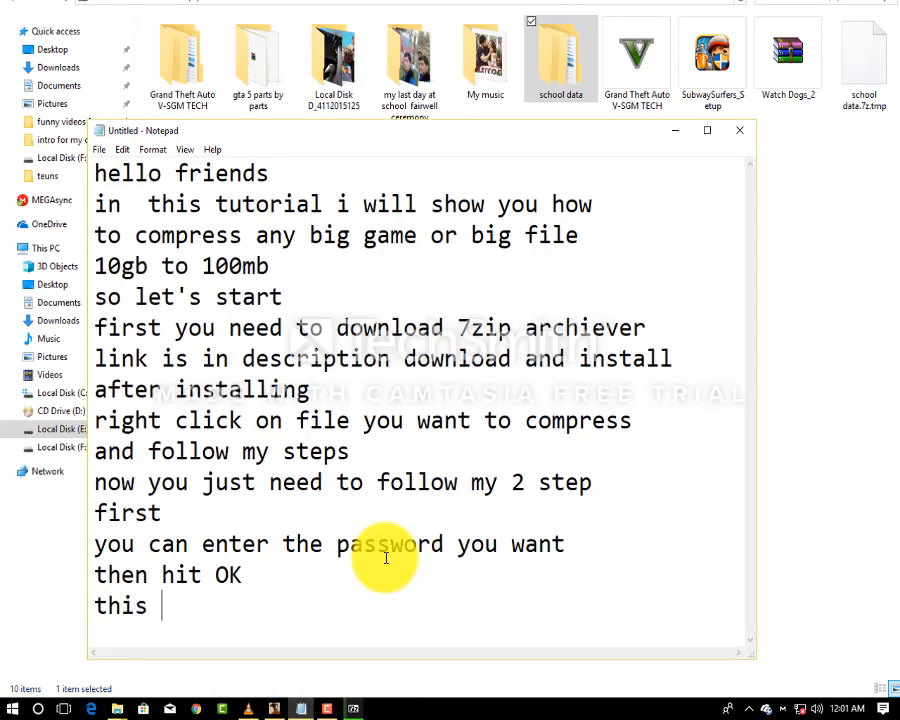
{"action": "type", "text": " will st"}
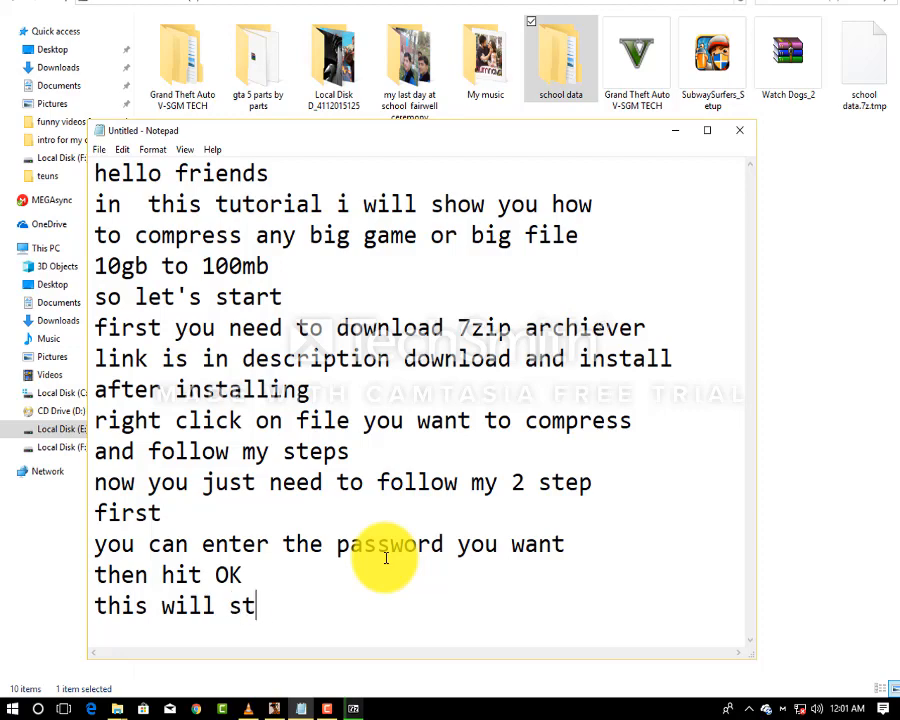
{"action": "type", "text": "art automati"}
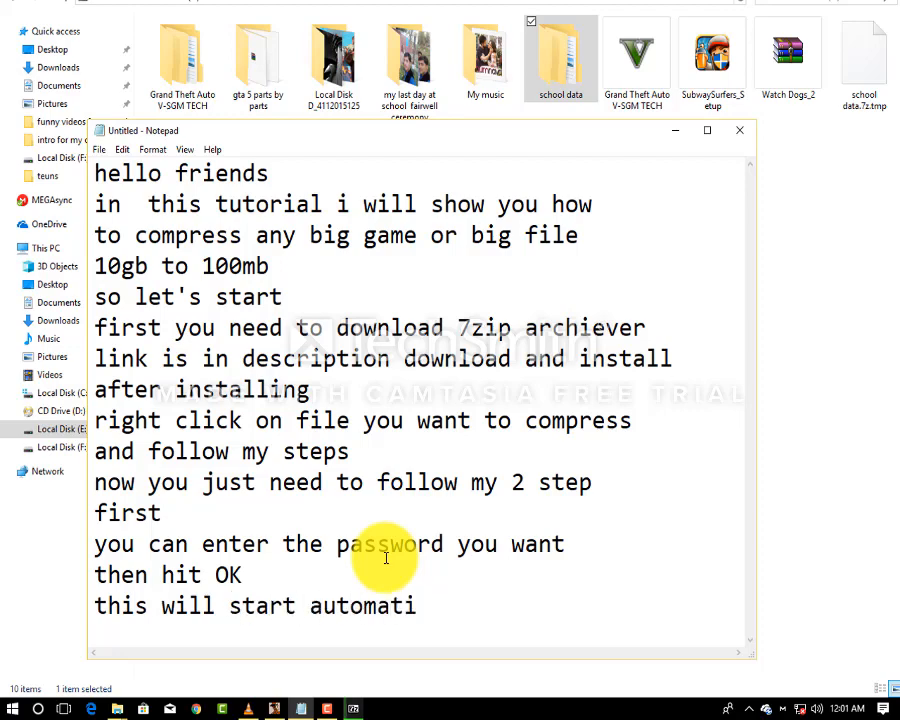
{"action": "type", "text": "cally"}
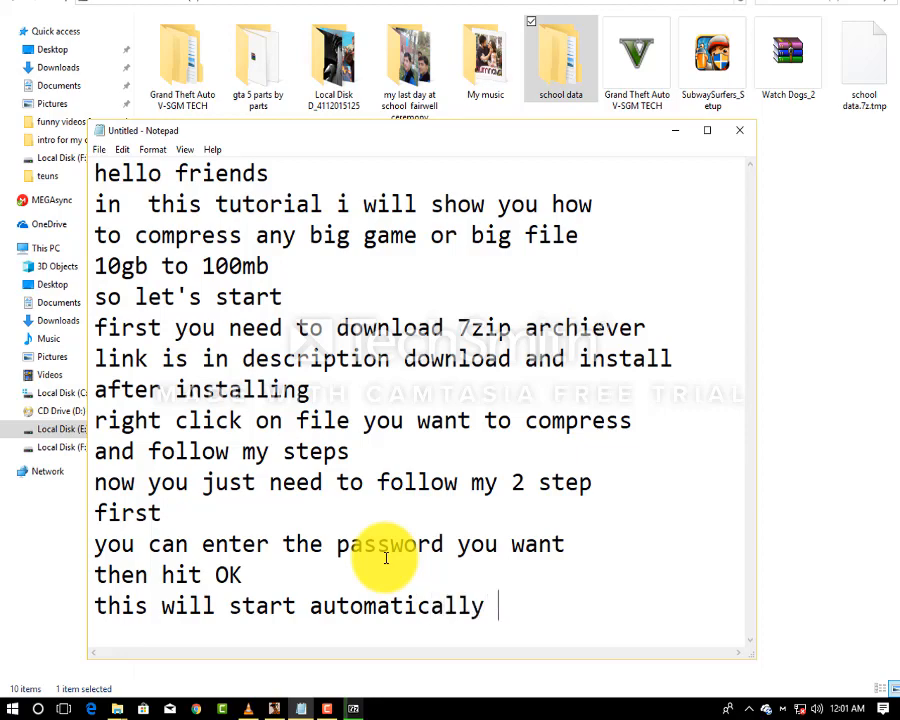
{"action": "key", "text": "Return"}
{"action": "type", "text": "now"}
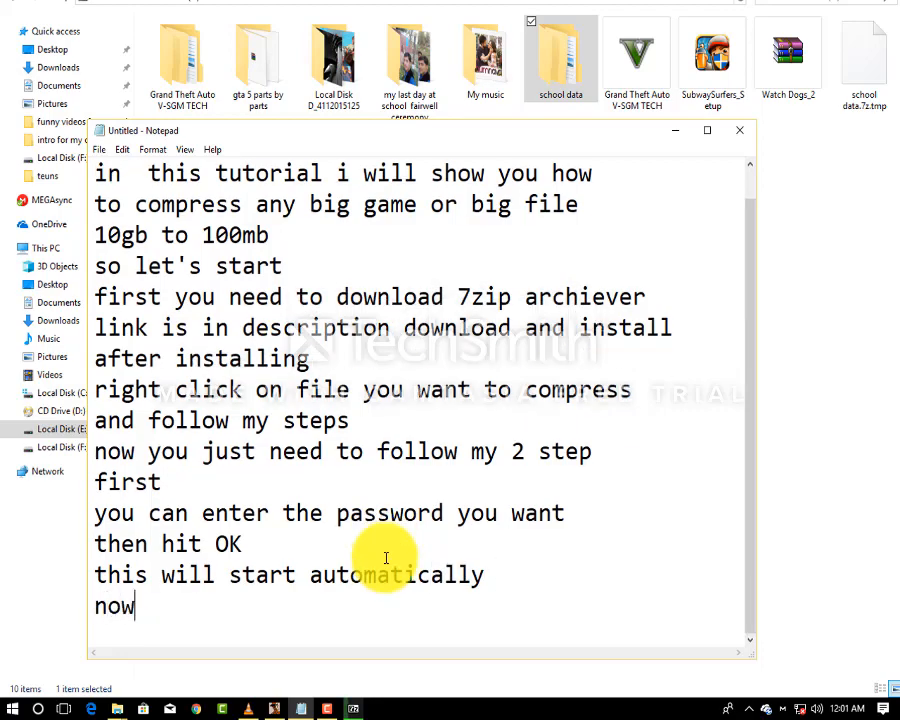
{"action": "type", "text": " you need "}
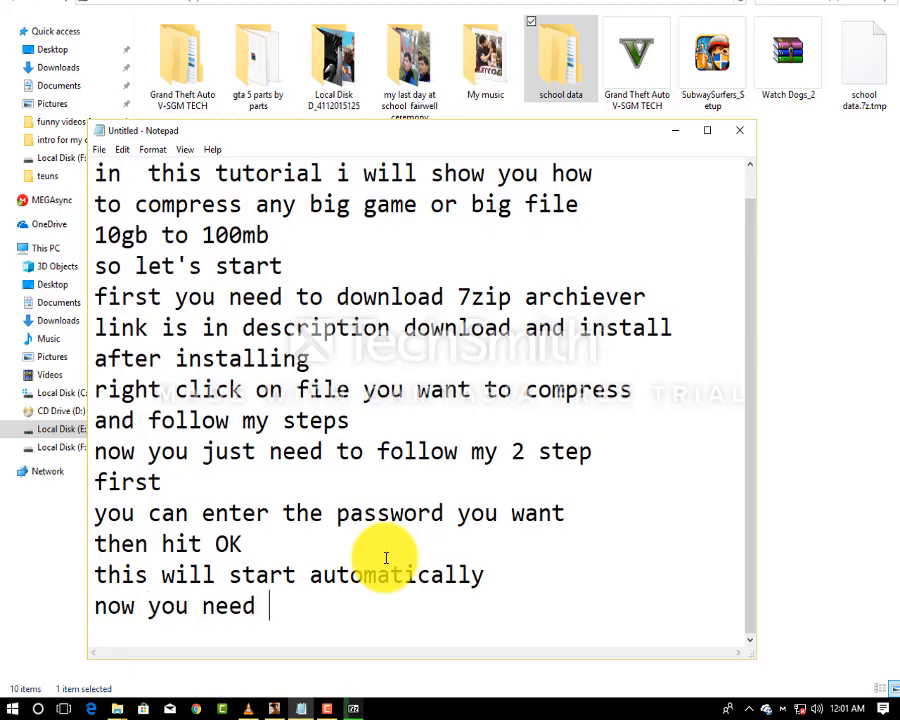
{"action": "type", "text": "patience"}
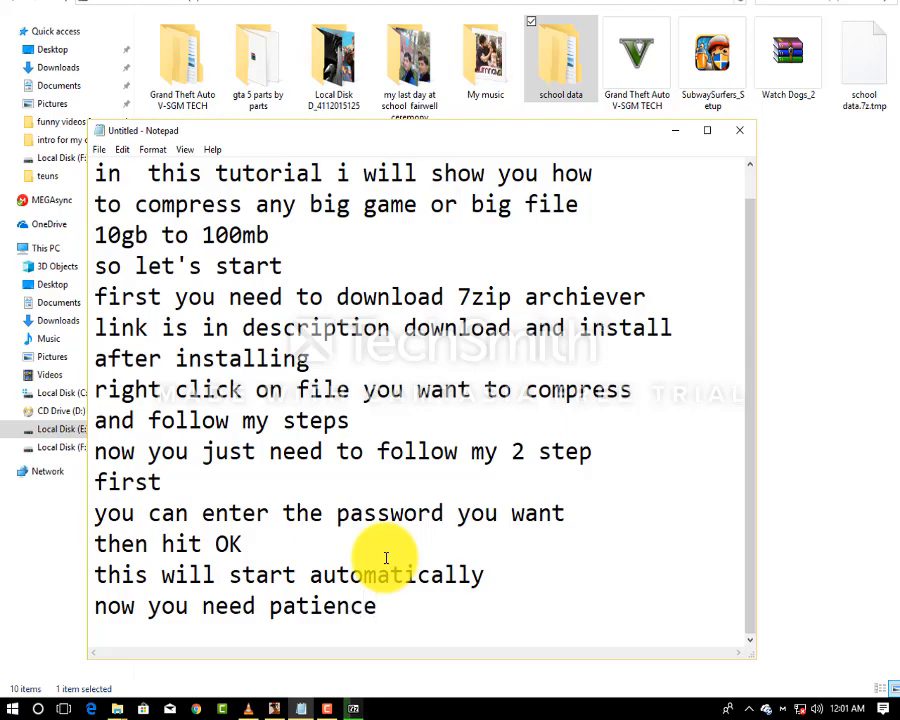
Check and move the progress window, then begin the note 'it will compress after sometime'.
{"action": "left_click", "coordinate": [675, 131]}
{"action": "left_click_drag", "start_coordinate": [505, 196], "coordinate": [542, 184]}
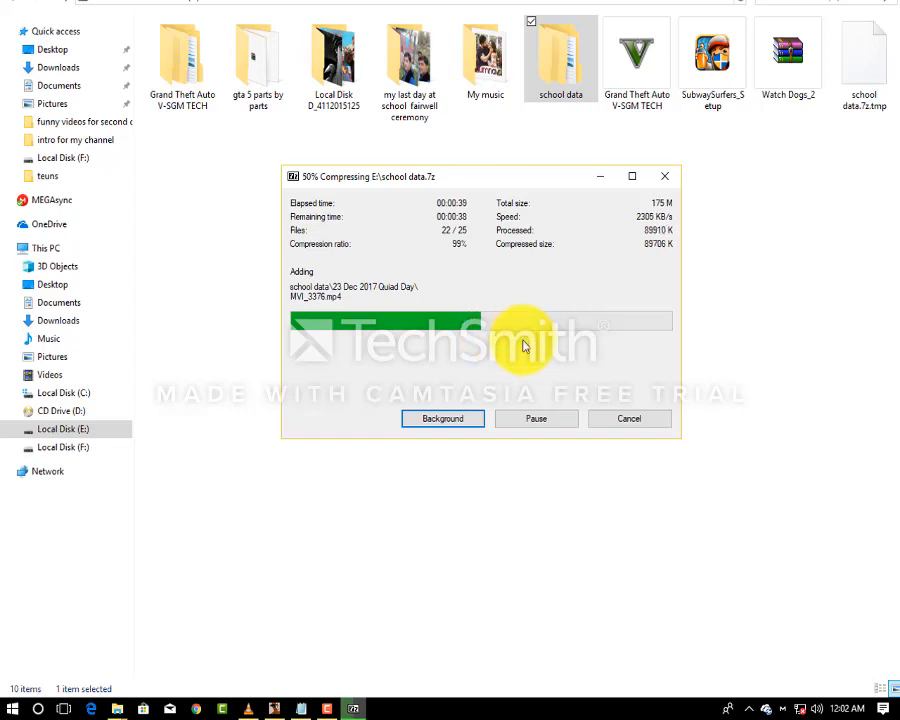
{"action": "left_click", "coordinate": [301, 710]}
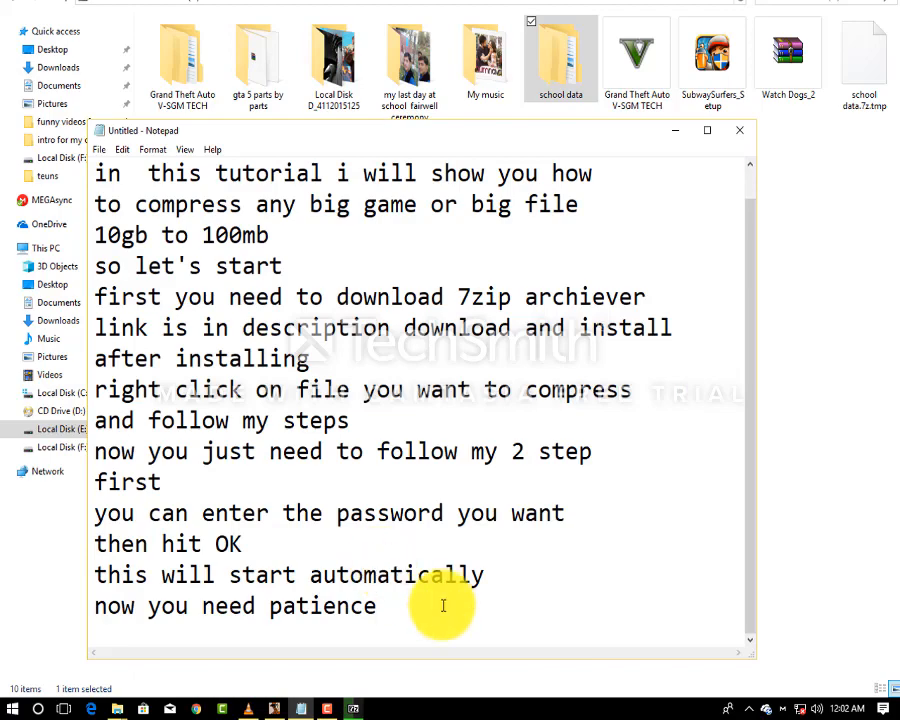
{"action": "key", "text": "Return"}
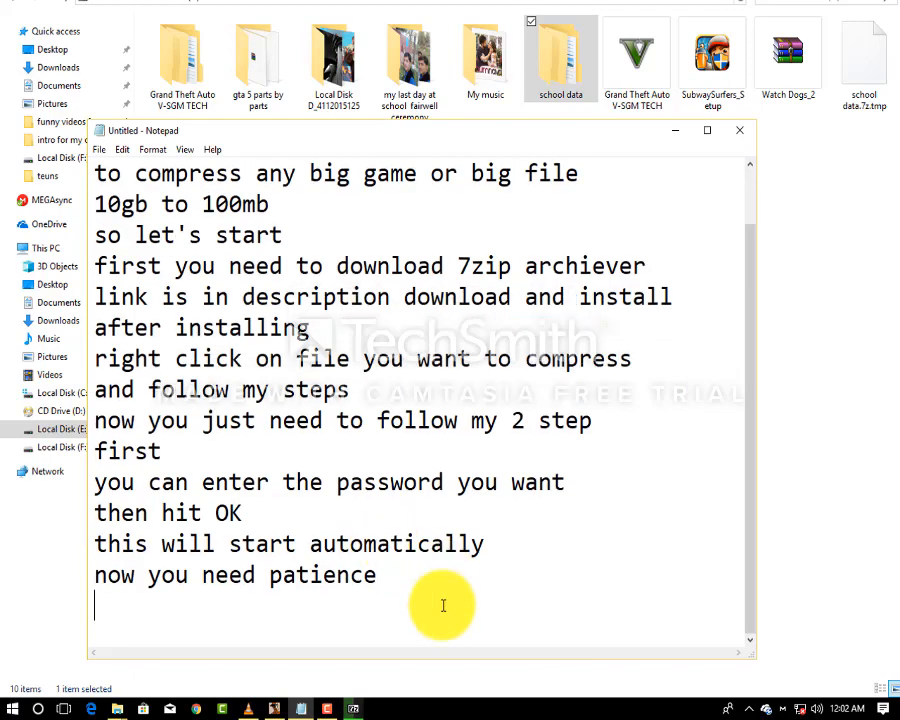
{"action": "type", "text": "it will"}
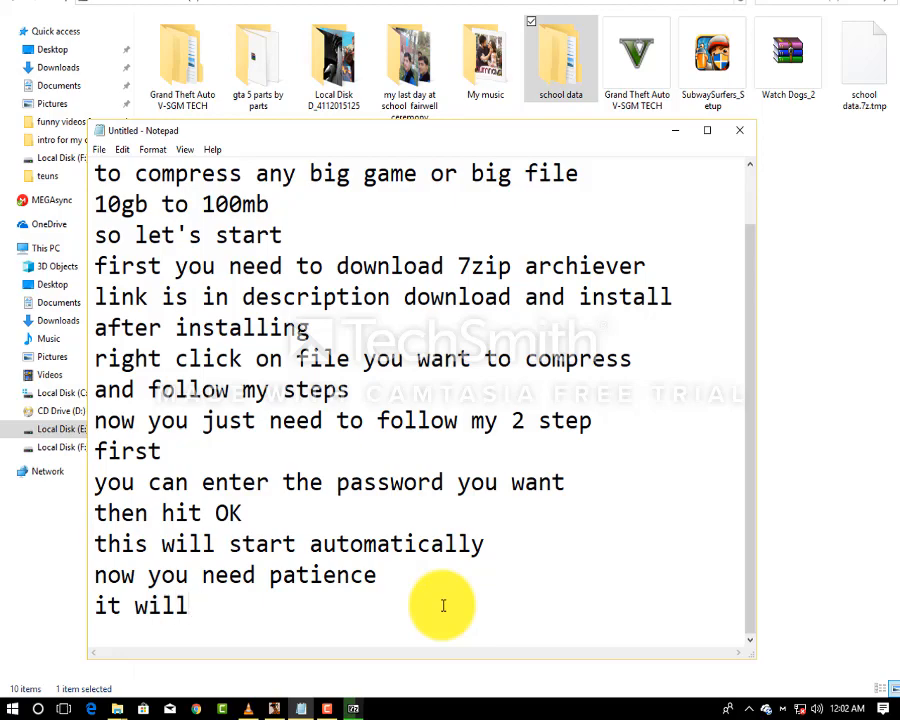
{"action": "type", "text": " compress"}
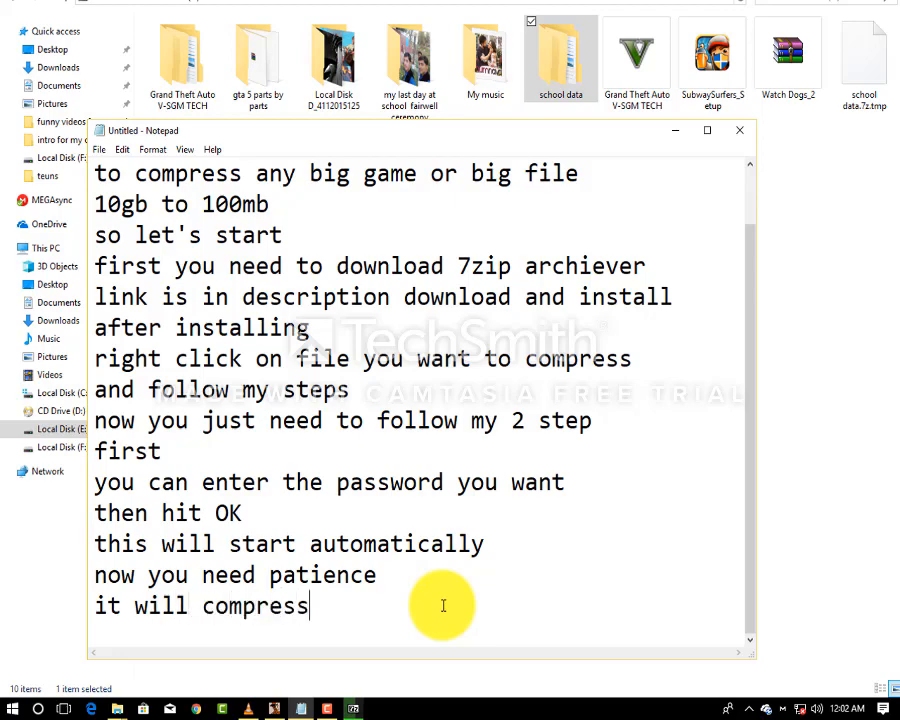
{"action": "type", "text": " after sometime"}
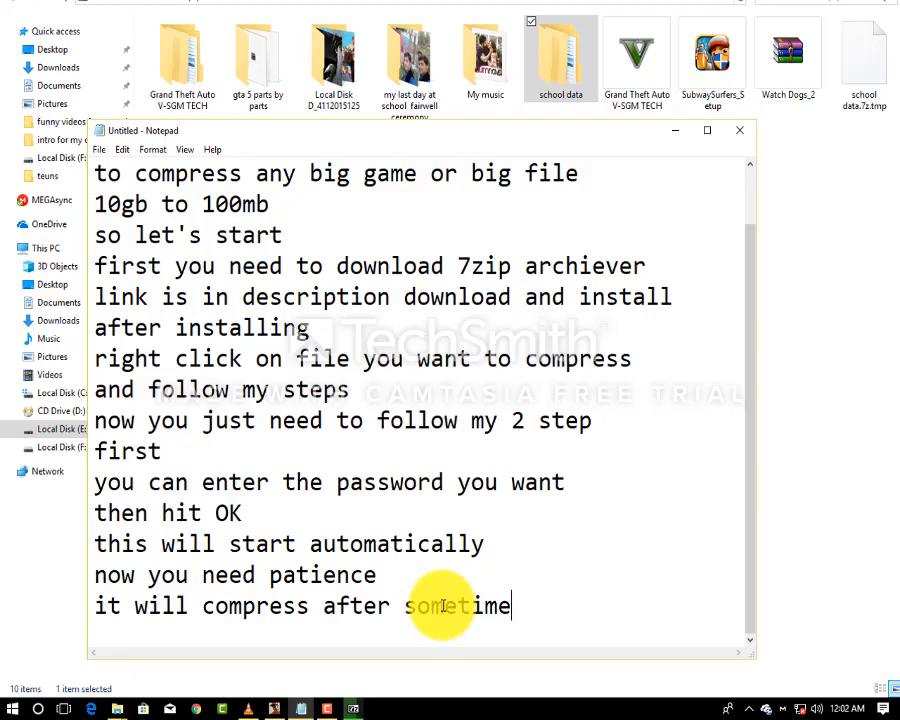
Move, maximize and restore the Compressing window until school data.7z finishes.
{"action": "left_click", "coordinate": [675, 131]}
{"action": "left_click_drag", "start_coordinate": [546, 180], "coordinate": [566, 150]}
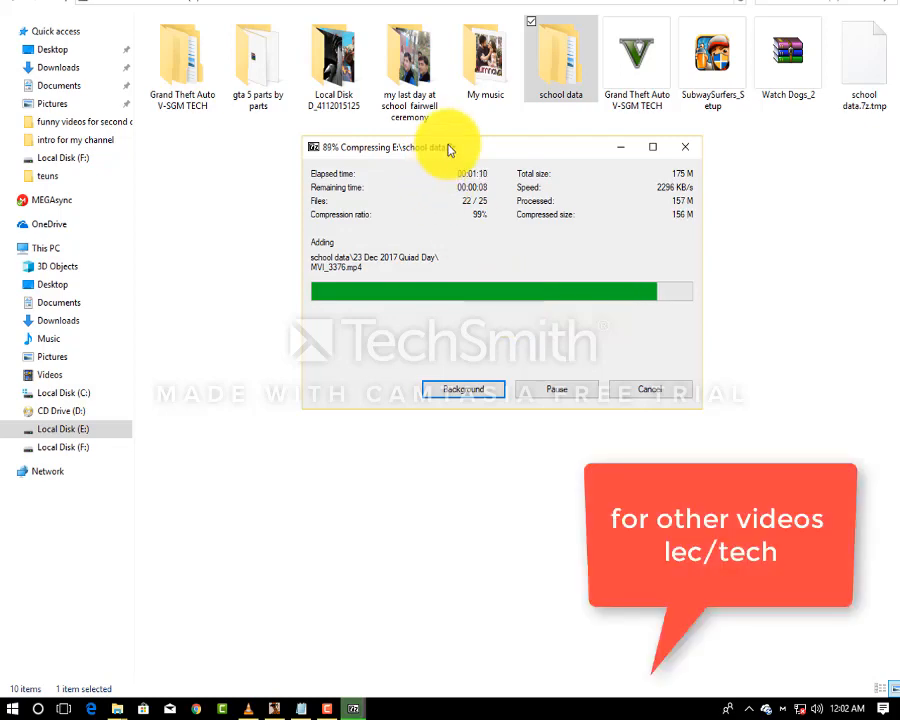
{"action": "left_click_drag", "start_coordinate": [449, 150], "coordinate": [453, 213]}
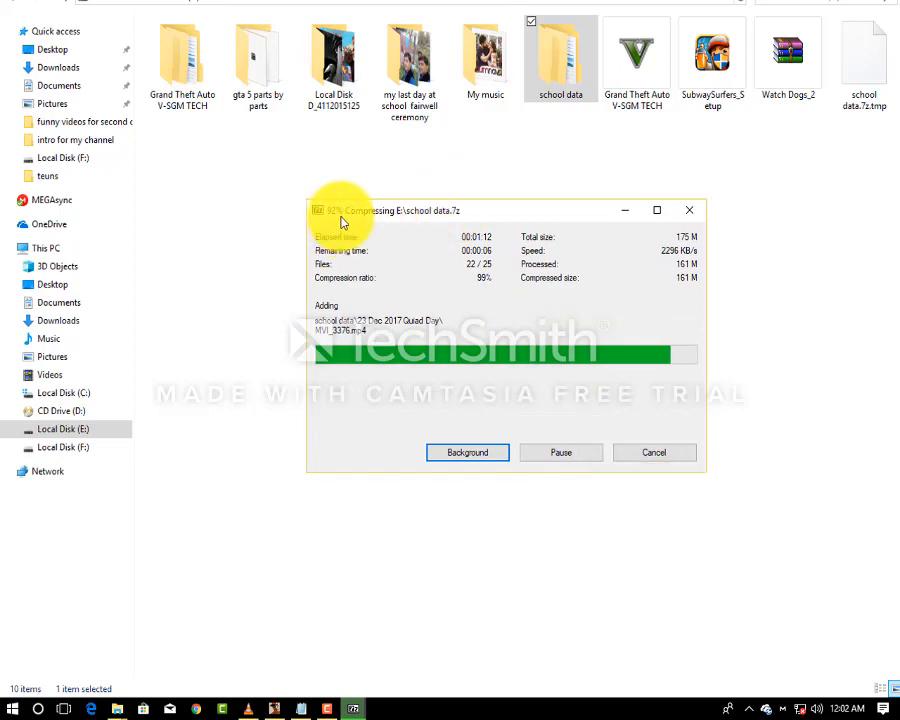
{"action": "double_click", "coordinate": [458, 212]}
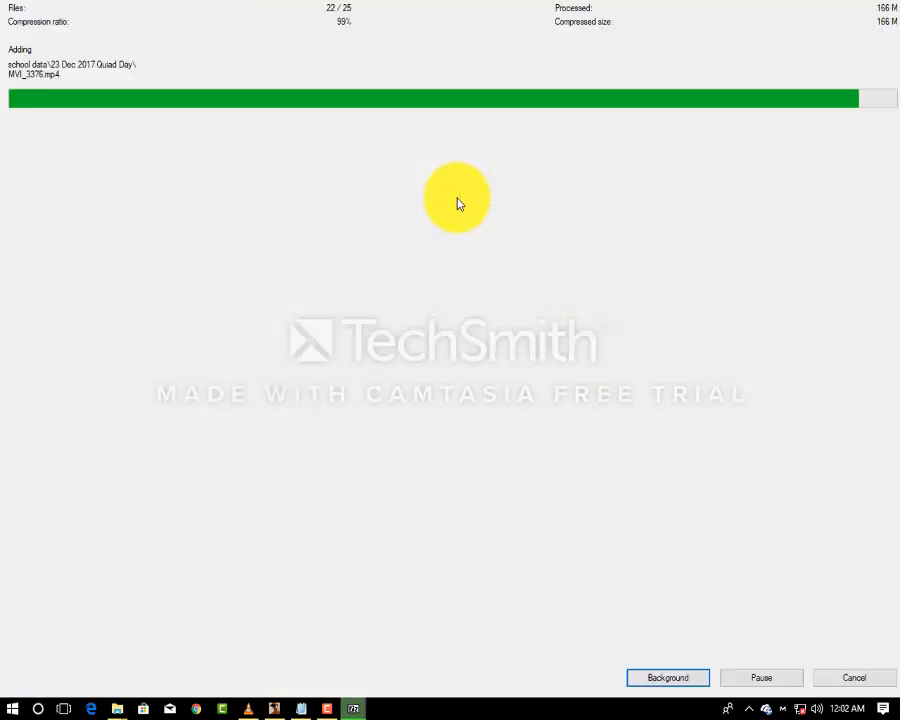
{"action": "double_click", "coordinate": [540, 2]}
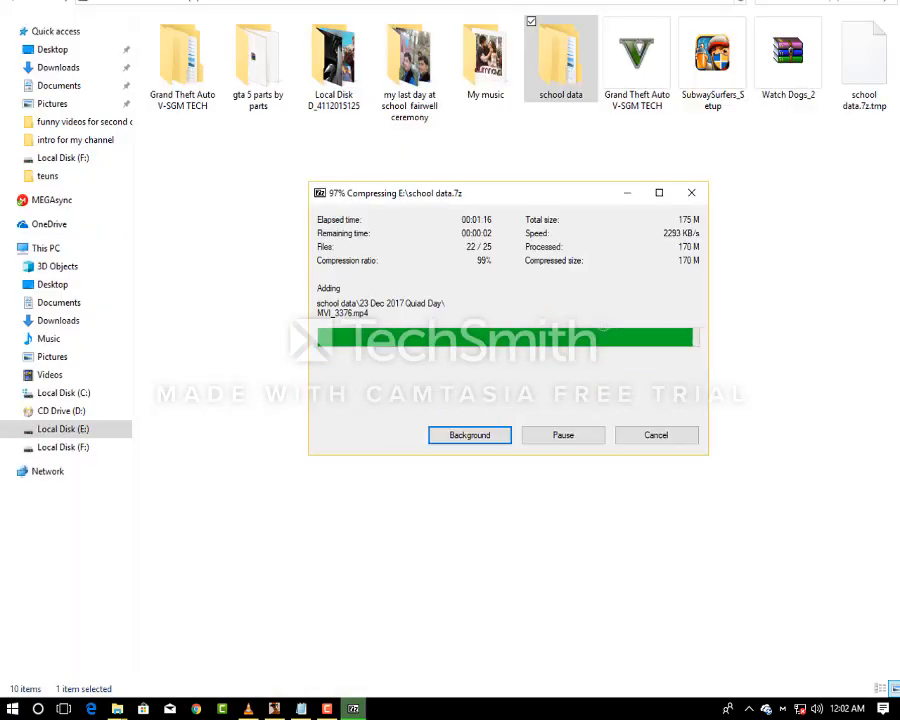
{"action": "left_click_drag", "start_coordinate": [557, 199], "coordinate": [557, 174]}
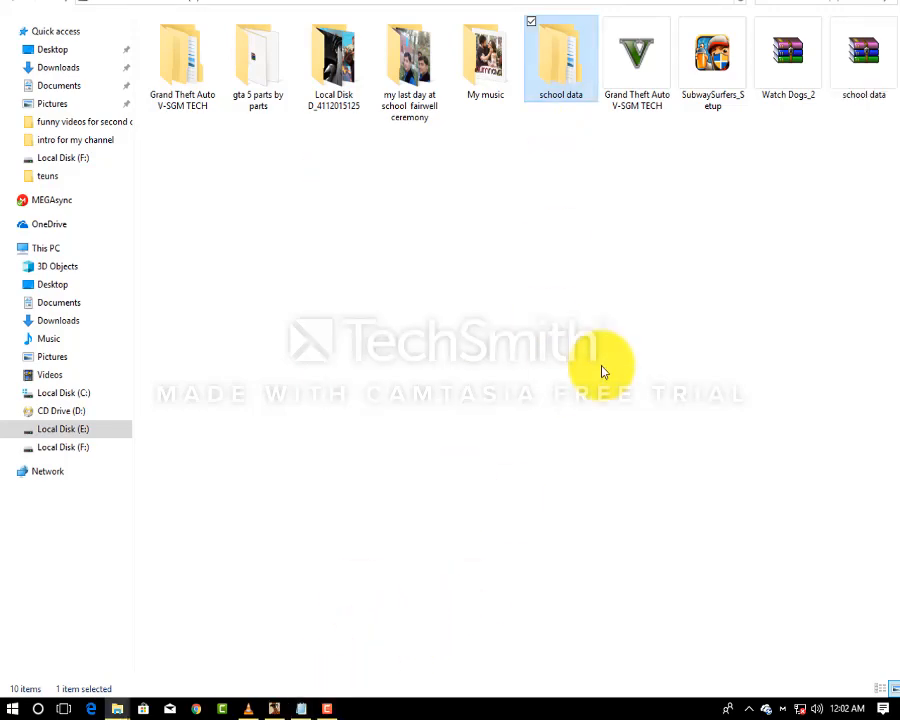
{"action": "left_click", "coordinate": [873, 58]}
{"action": "right_click", "coordinate": [873, 58]}
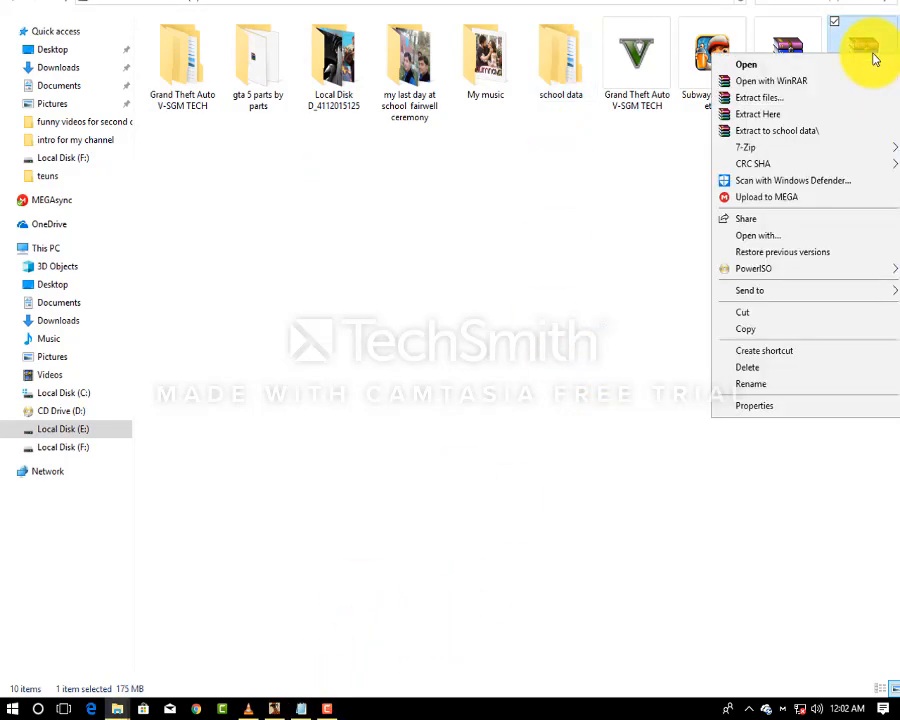
{"action": "left_click", "coordinate": [836, 30]}
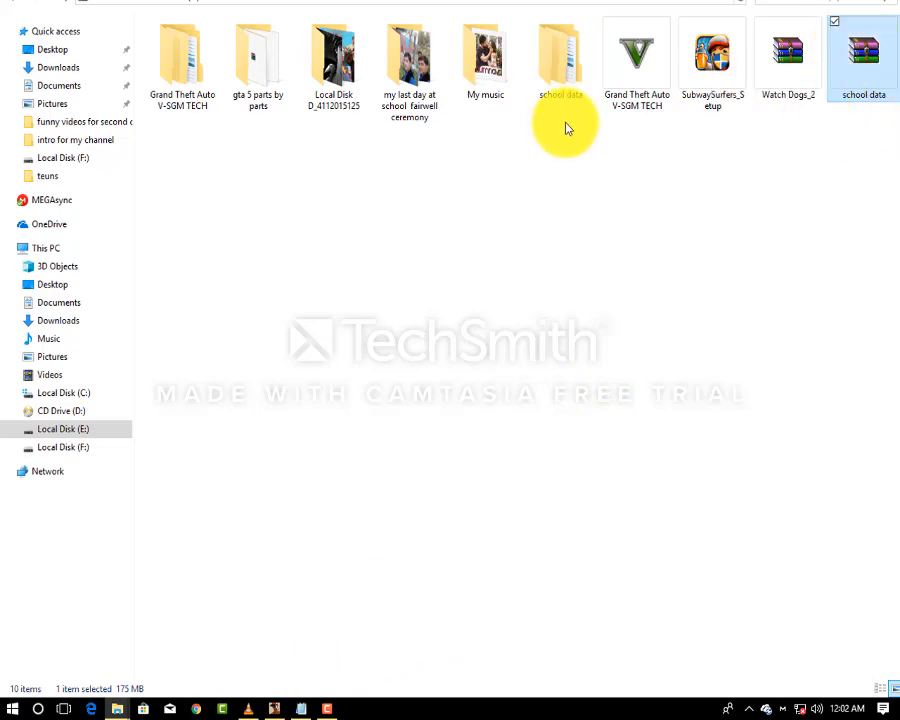
{"action": "right_click", "coordinate": [873, 80]}
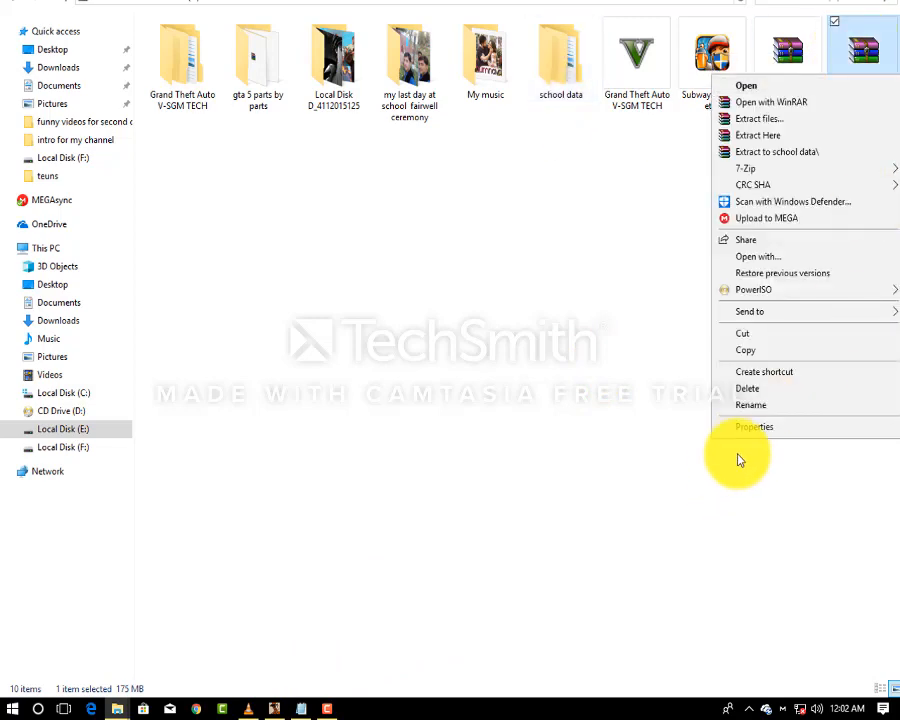
{"action": "left_click", "coordinate": [739, 458]}
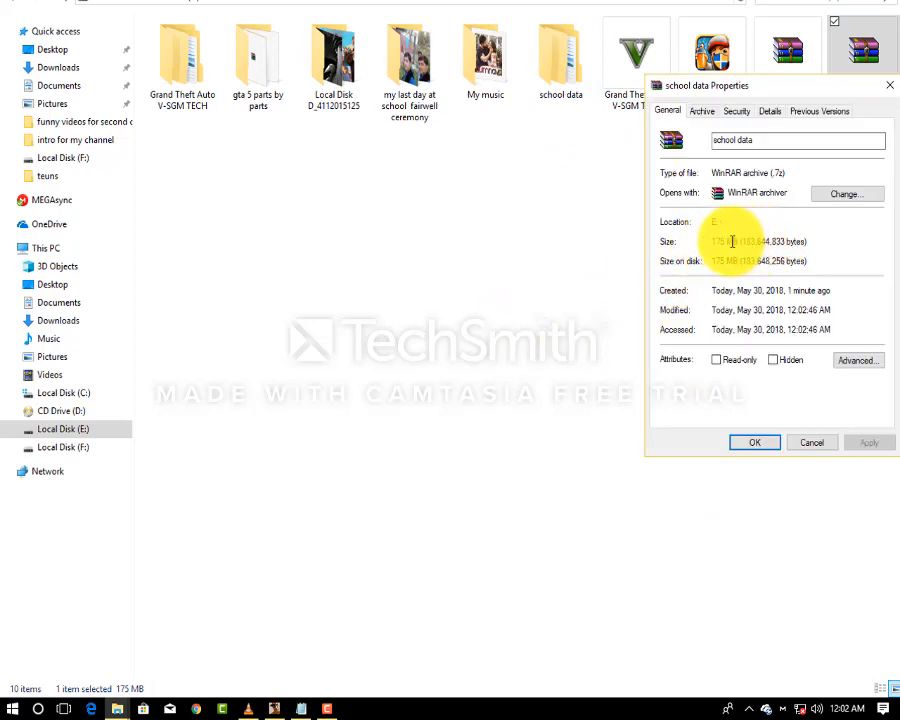
{"action": "left_click_drag", "start_coordinate": [732, 240], "coordinate": [800, 244]}
{"action": "left_click", "coordinate": [810, 246]}
{"action": "double_click", "coordinate": [806, 241]}
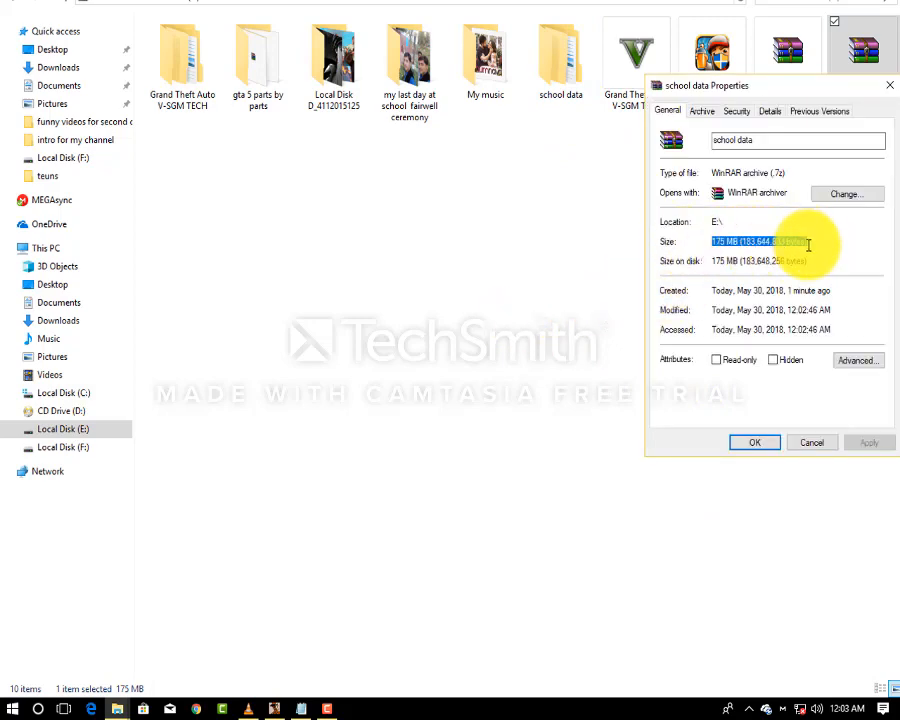
{"action": "left_click", "coordinate": [808, 243]}
{"action": "left_click", "coordinate": [889, 87]}
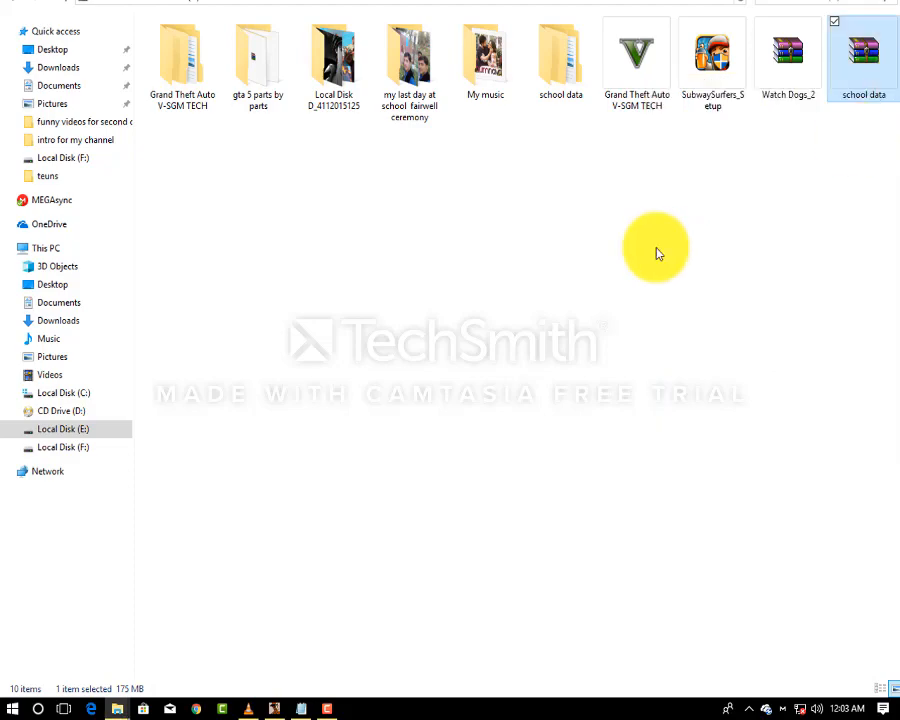
Add a new closing line in Notepad: "complete it is easy thamks for watching".
{"action": "left_click", "coordinate": [300, 707]}
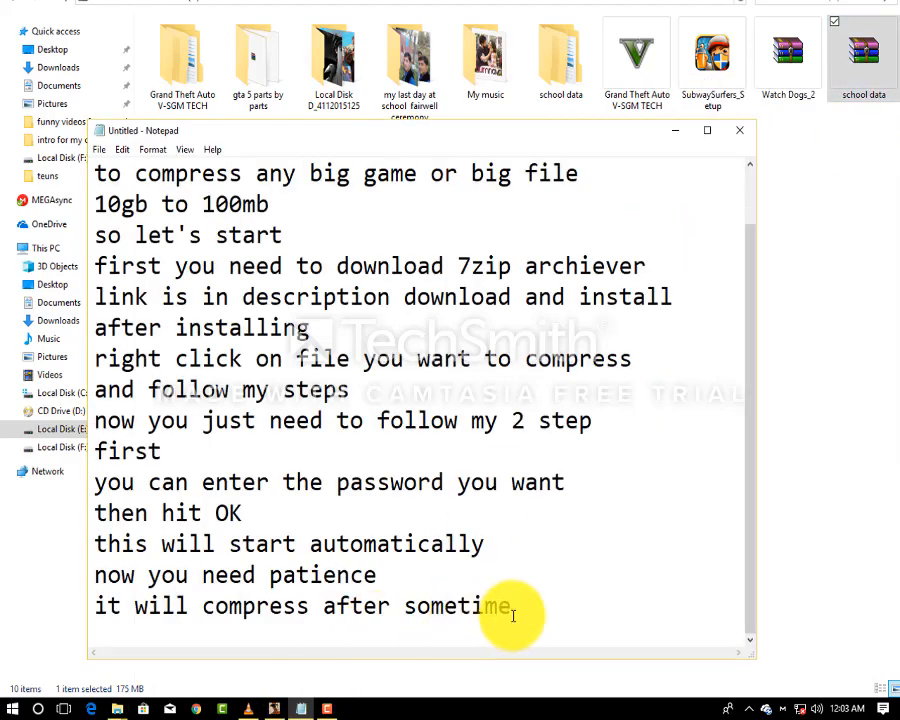
{"action": "key", "text": "Return"}
{"action": "type", "text": "comp"}
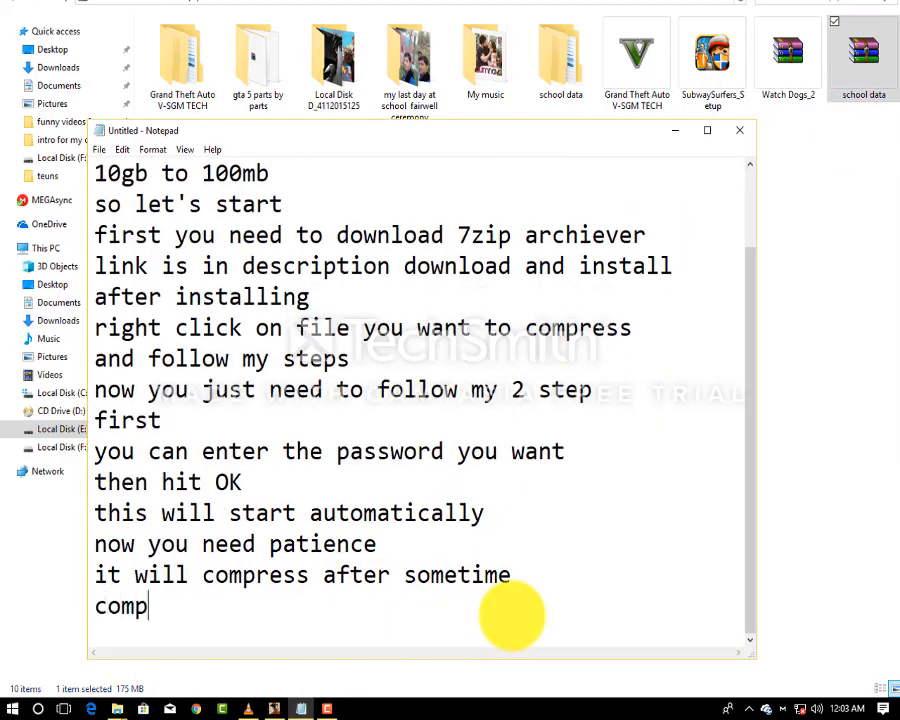
{"action": "type", "text": "lete"}
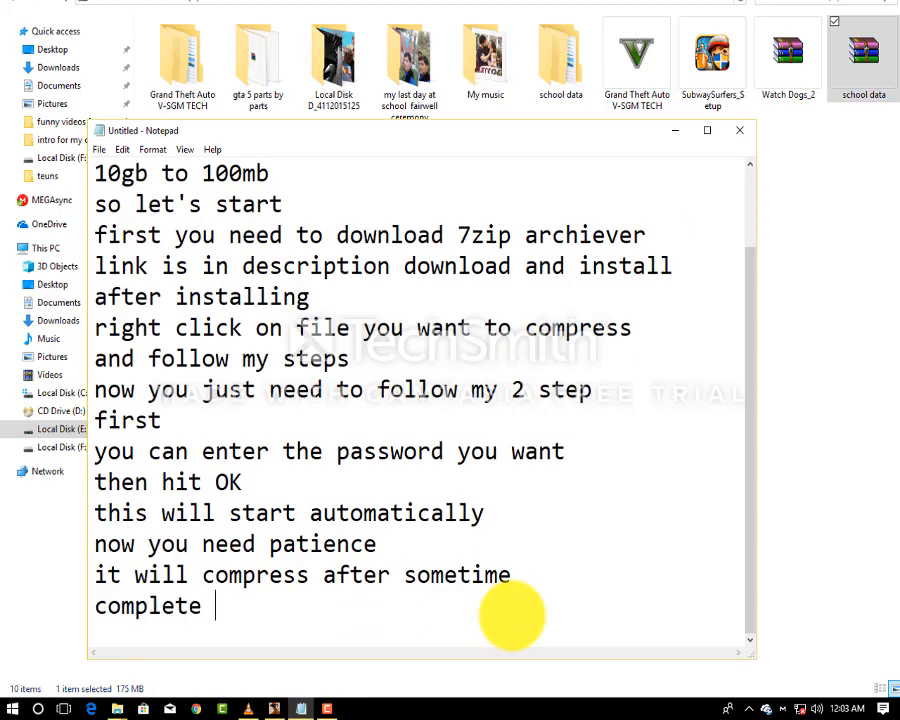
{"action": "type", "text": " it is "}
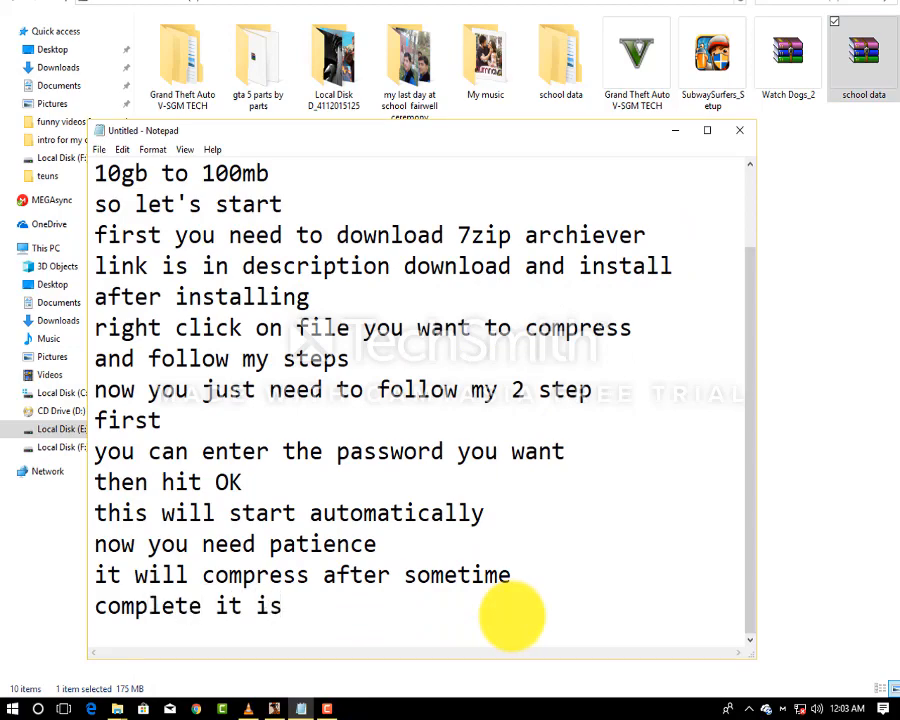
{"action": "type", "text": "easy t"}
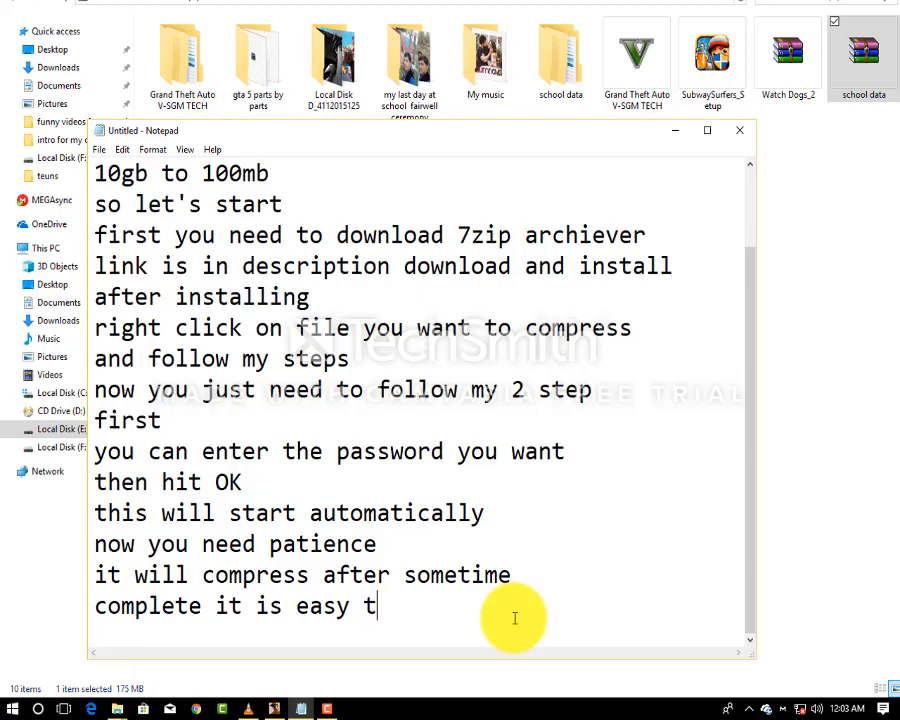
{"action": "type", "text": "hamks fo"}
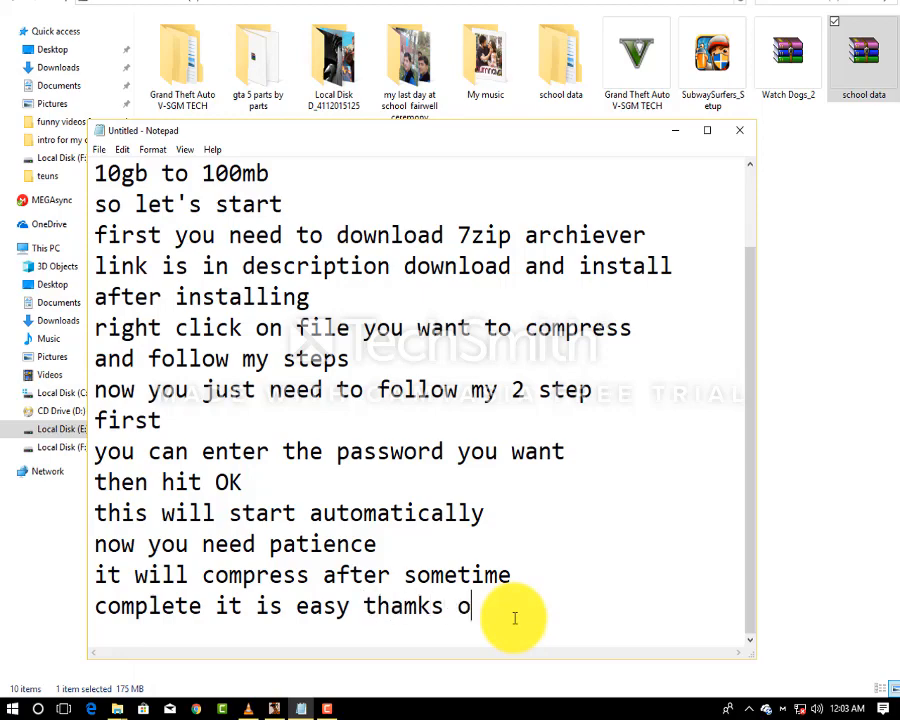
{"action": "type", "text": "r watching"}
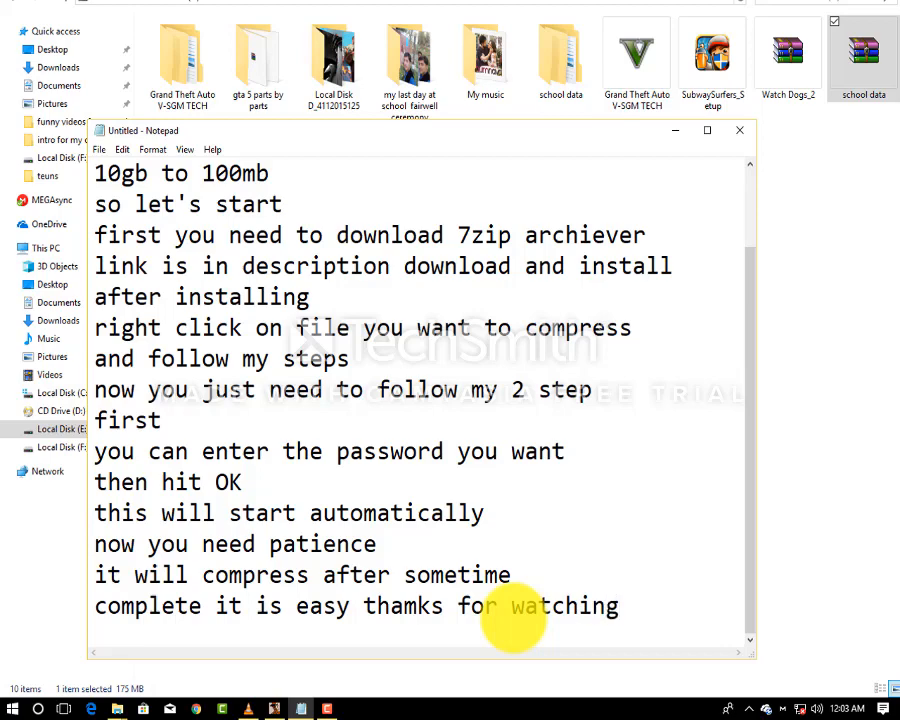
Correct the typo "thamks" to "thanks" in the closing line.
{"action": "left_click", "coordinate": [417, 617]}
{"action": "key", "text": "BackSpace"}
{"action": "type", "text": "n"}
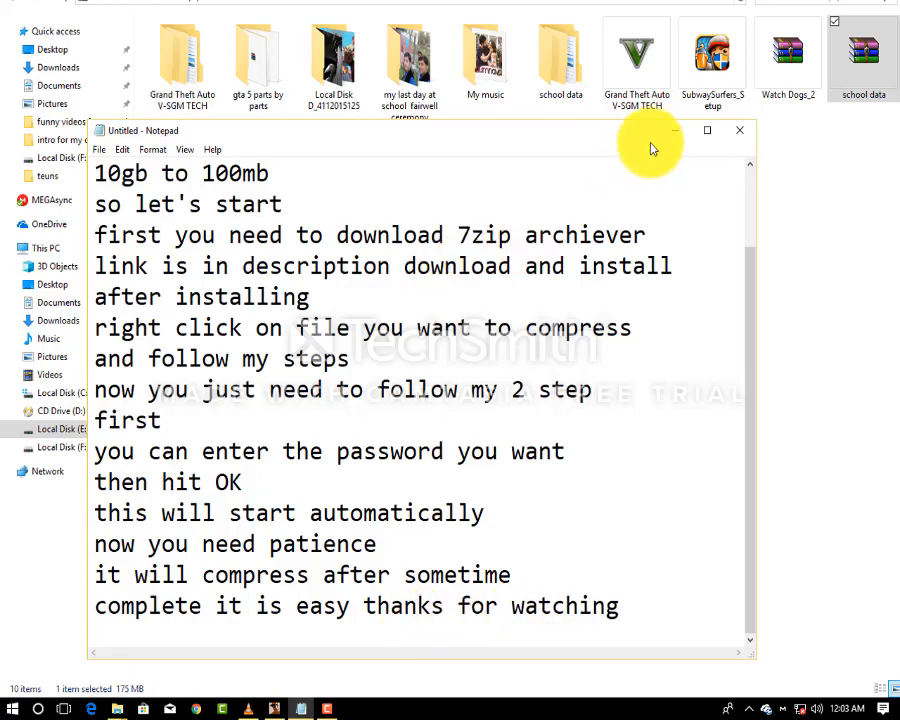